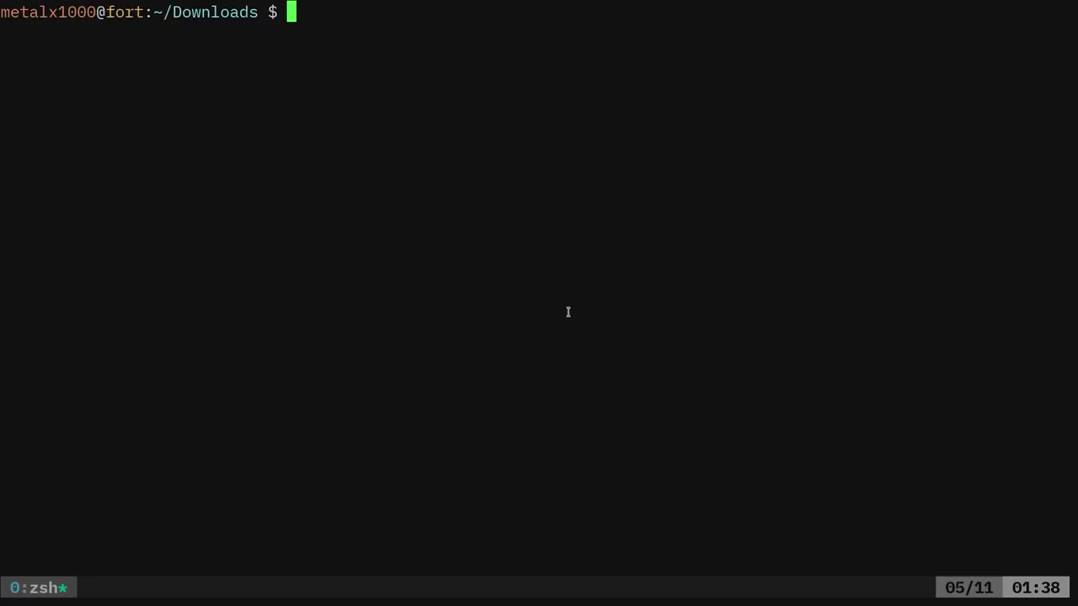
List the Downloads folder and open people.xlsx in LibreOffice Calc from the terminal
text(ls)
key(Return)
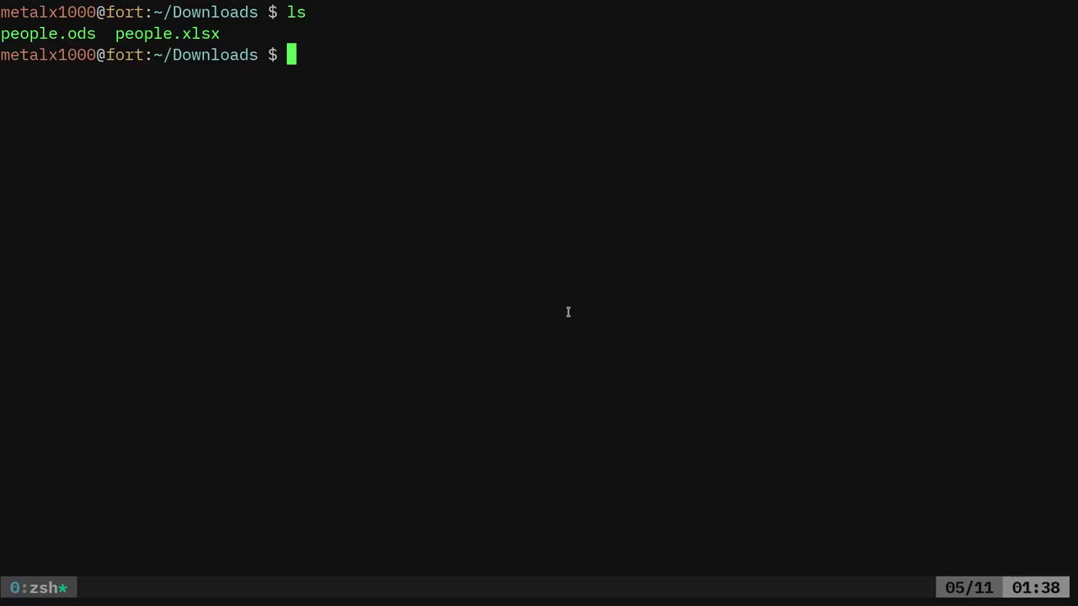
text(libreoffice)
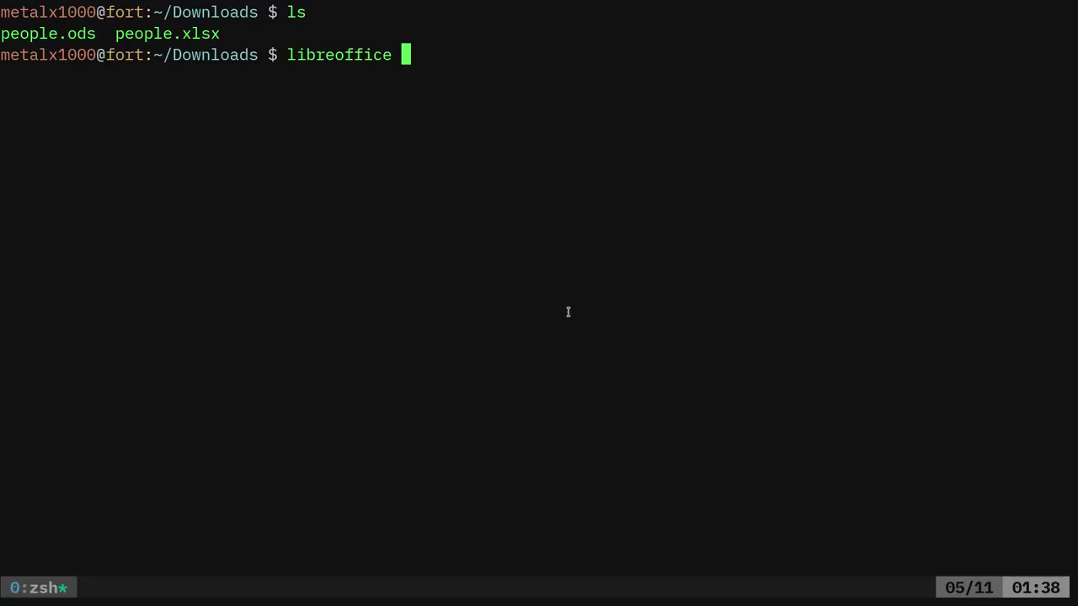
key(Tab)
key(Tab)
key(Tab)
key(Return)
key(Return)
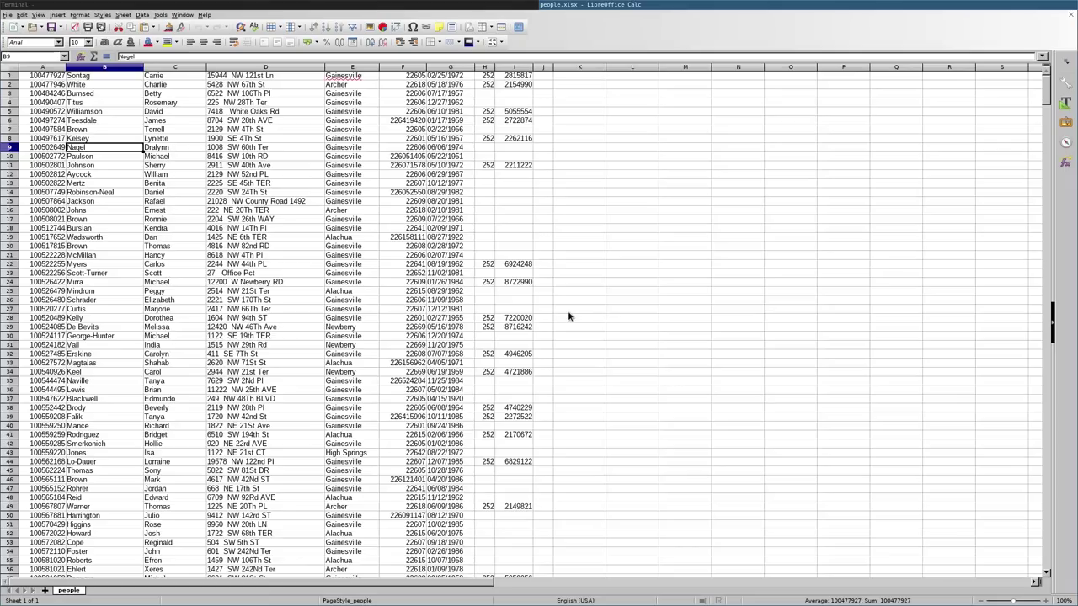
scroll(181, 219, down, 1)
scroll(181, 219, down, 20)
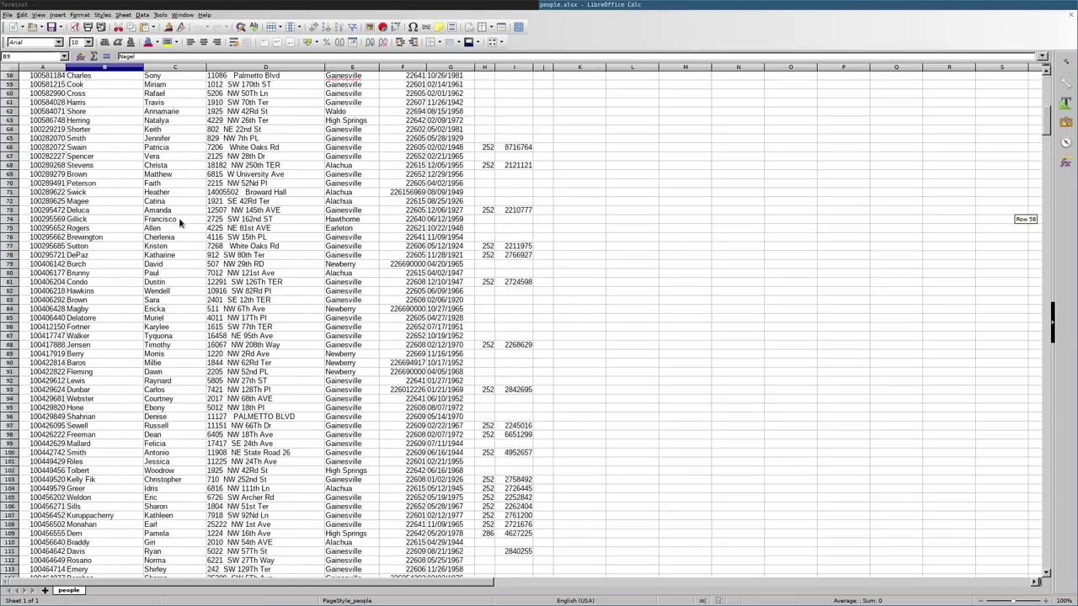
scroll(181, 223, down, 20)
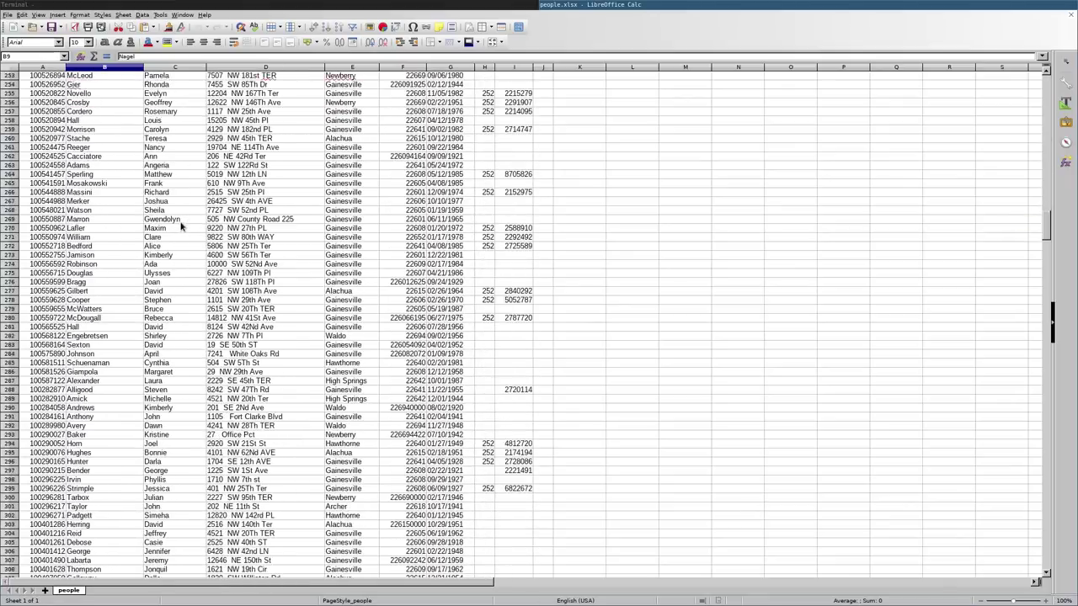
scroll(185, 214, down, 20)
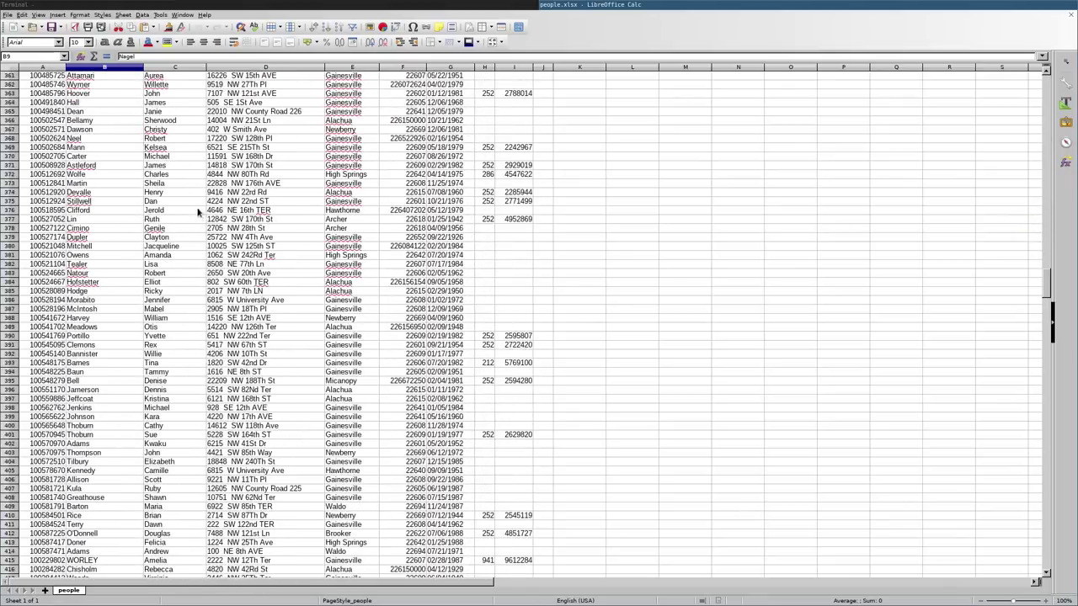
scroll(192, 206, down, 20)
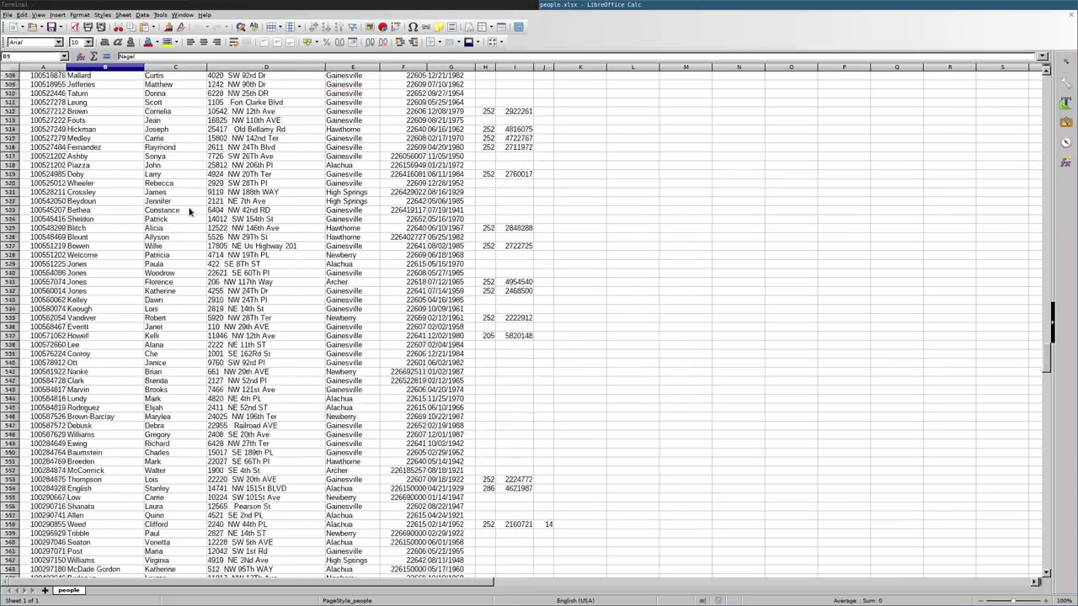
scroll(191, 202, down, 20)
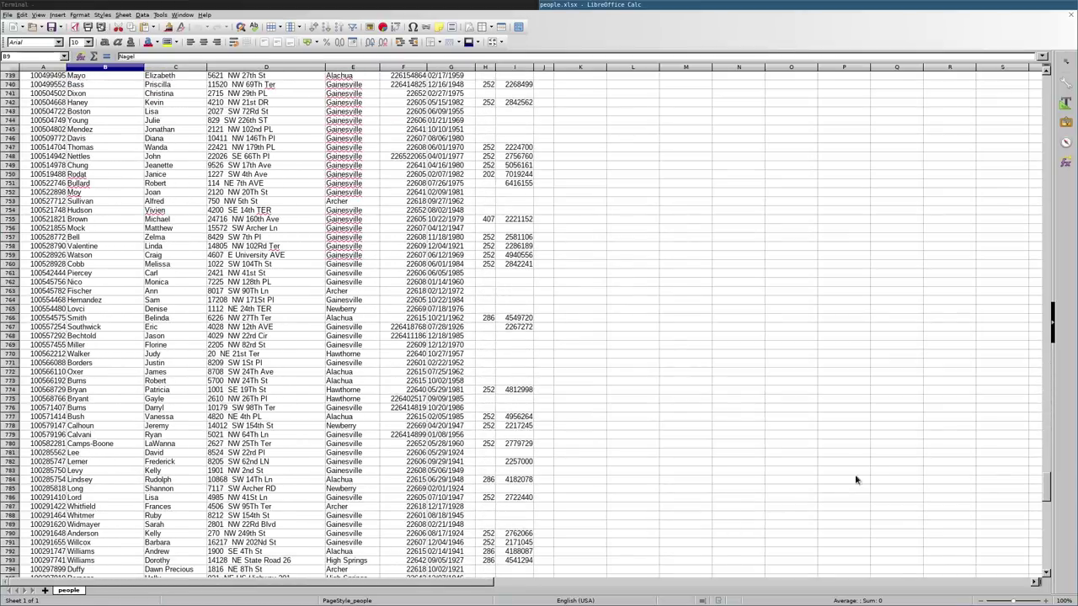
drag(1044, 491, 1047, 81)
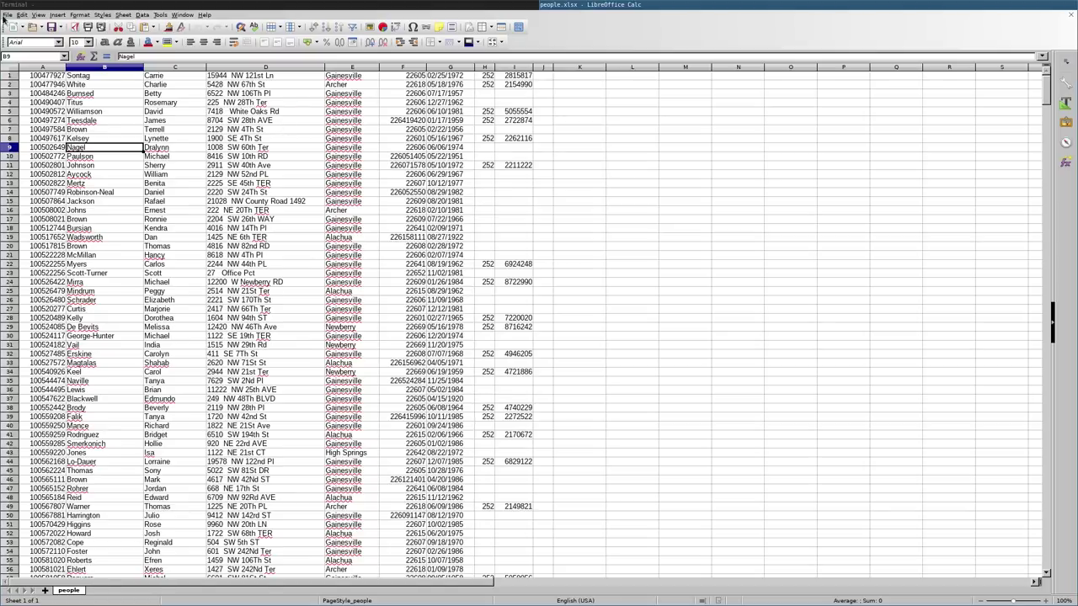
click(7, 14)
Save the people sheet as people.csv in Text CSV (.csv) format, keeping Text CSV when prompted
click(54, 185)
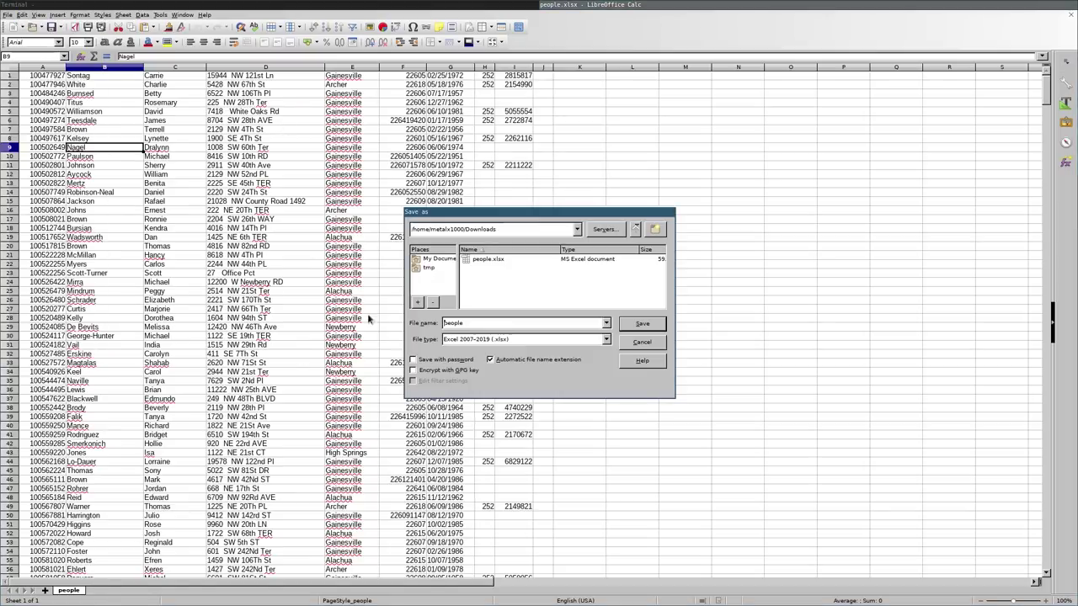
click(532, 339)
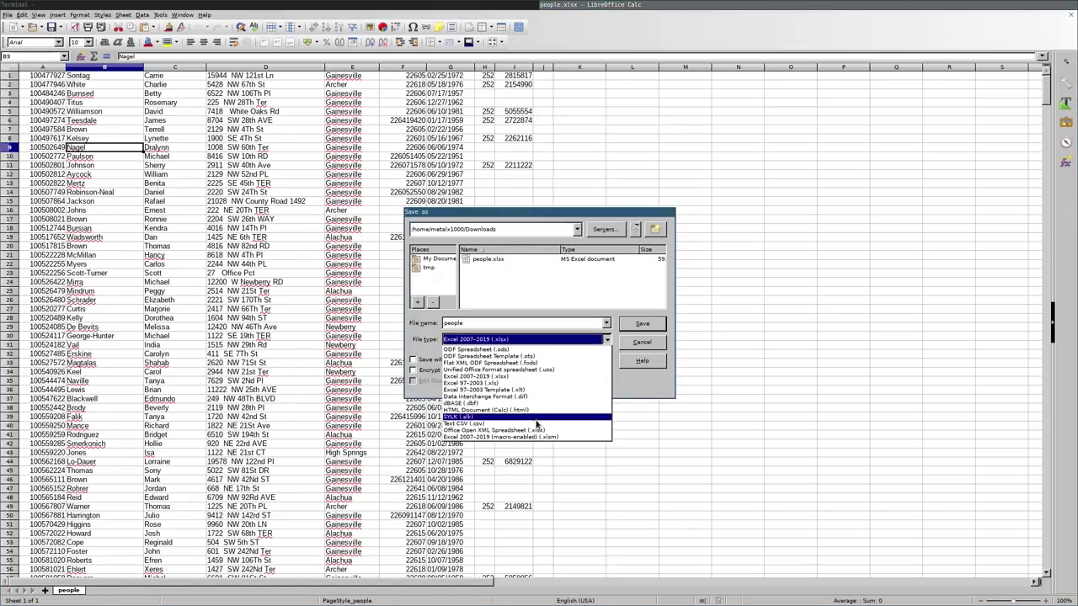
click(485, 423)
click(643, 325)
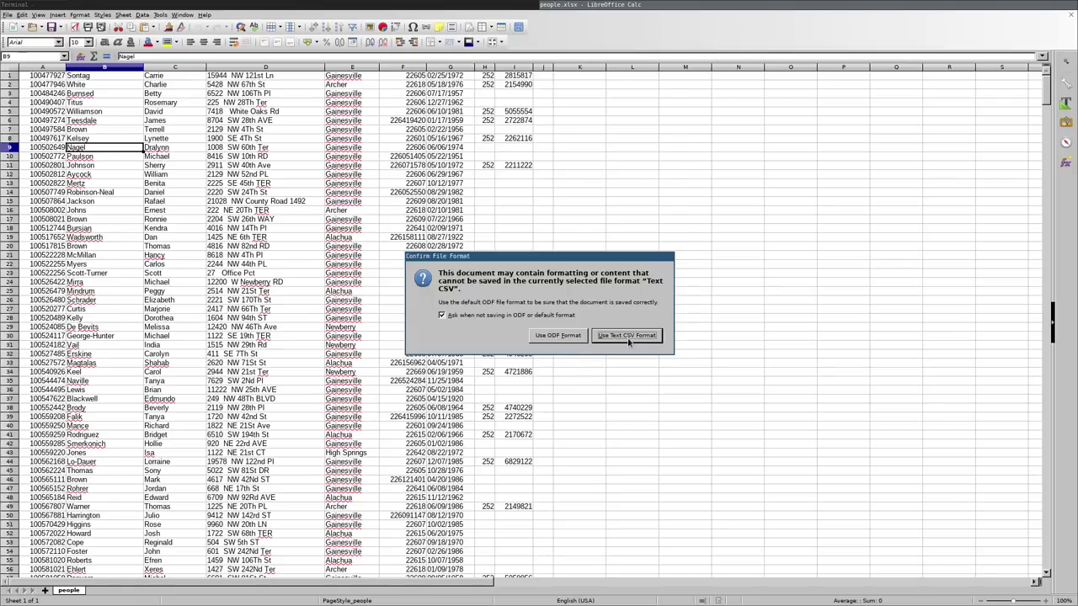
click(627, 338)
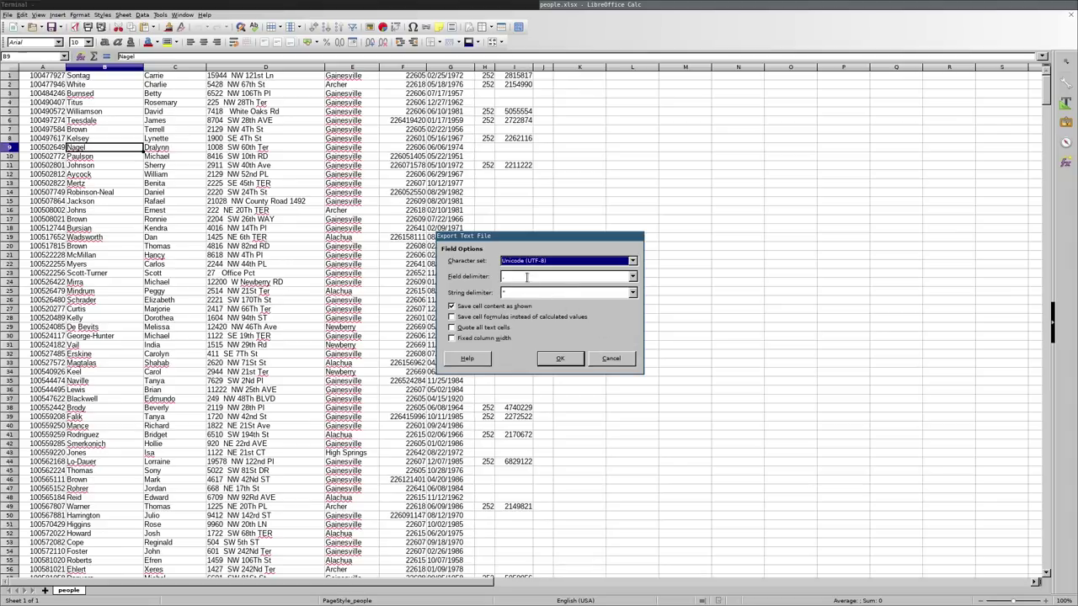
Export people.csv as UTF-8 text with a comma as the field delimiter
click(633, 278)
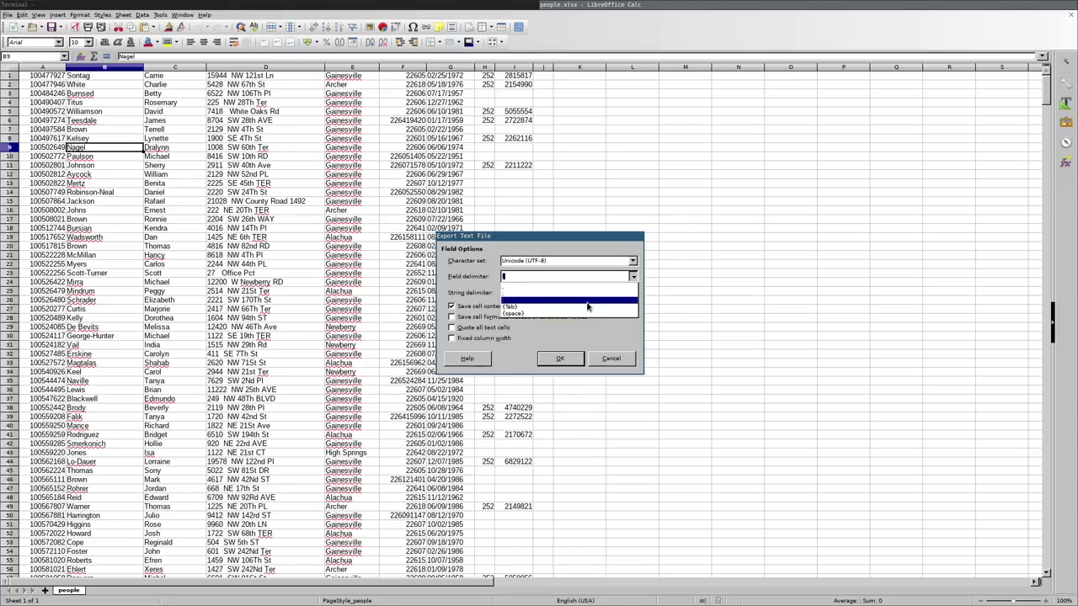
click(610, 278)
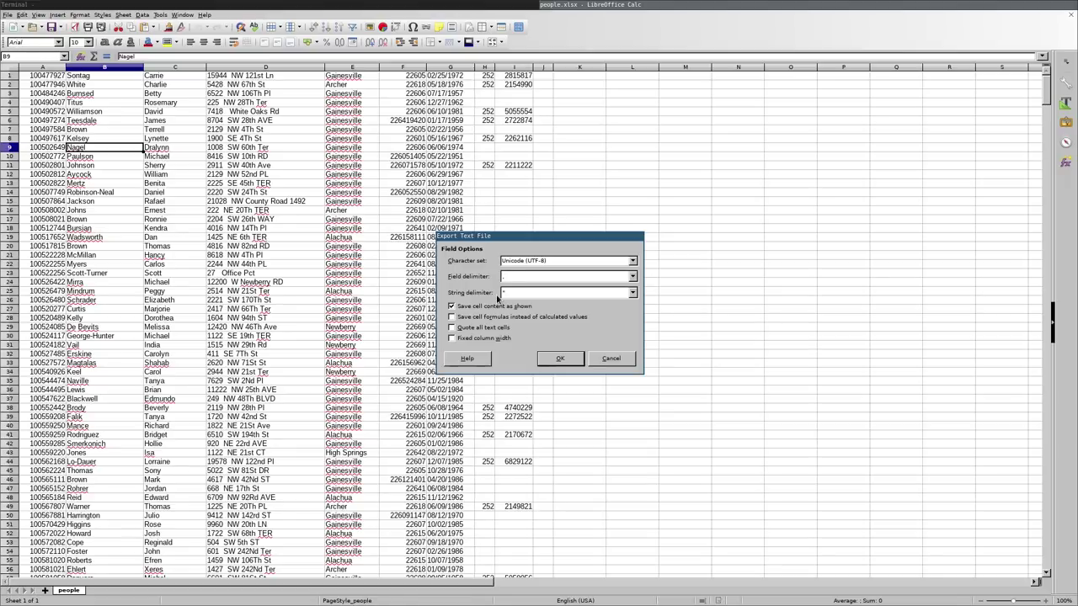
click(564, 359)
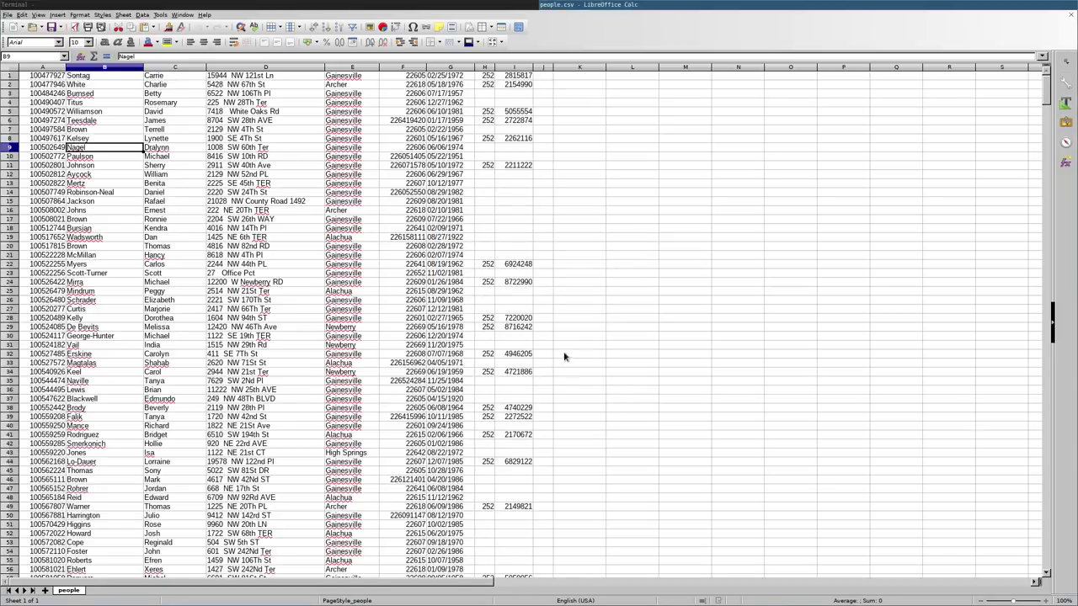
Quit Calc, confirm people.csv is listed in Downloads, and print its contents with cat
key(ctrl+q)
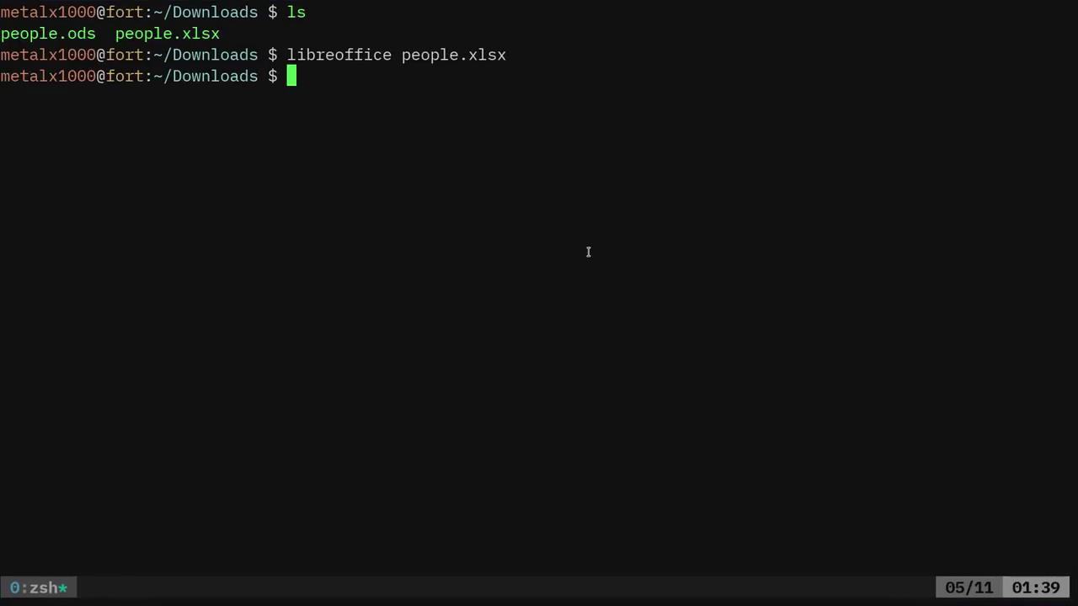
text(ls)
key(Return)
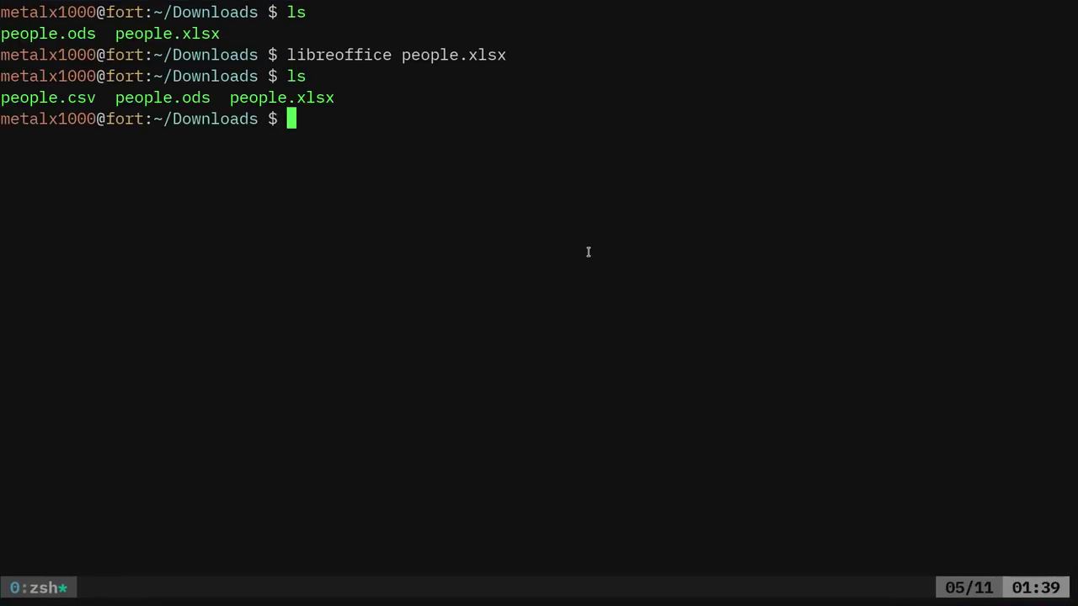
text(cat people.csv)
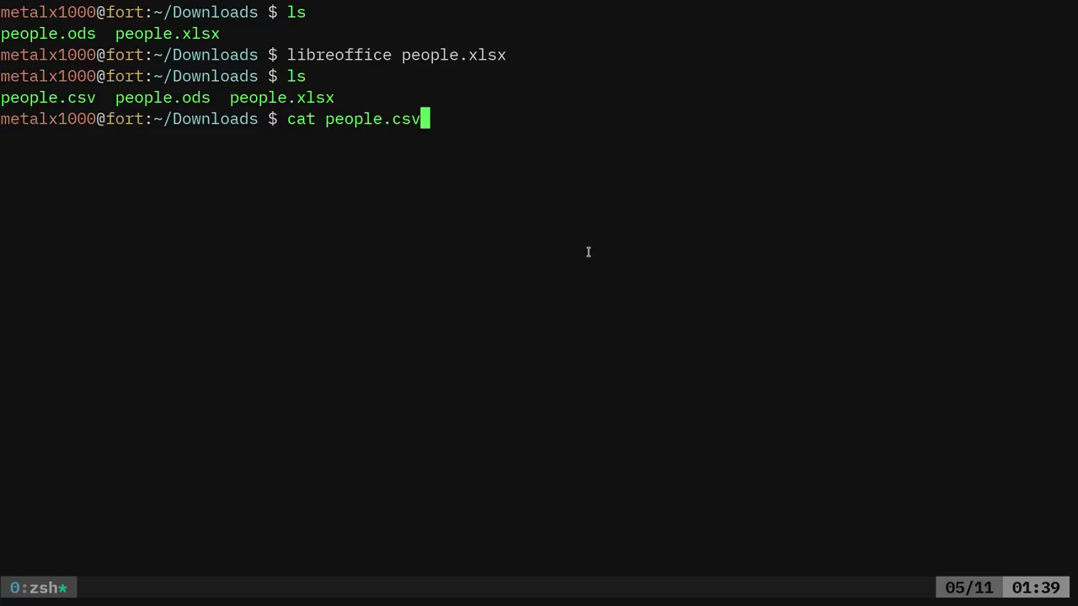
key(Return)
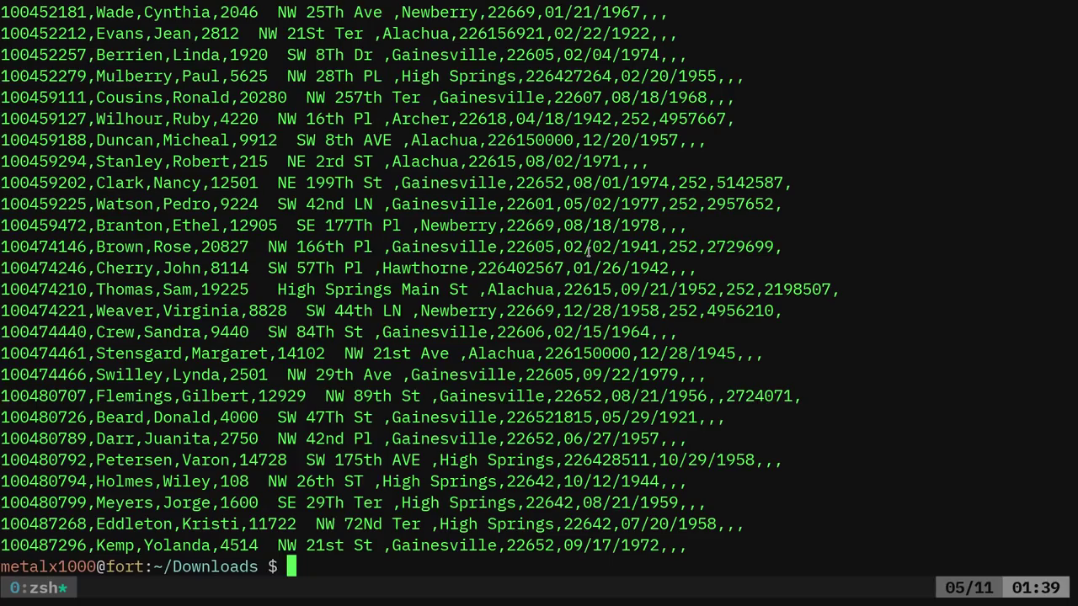
Turn the cat command into a grep for a surname, showing only matching rows of people.csv
key(Up)
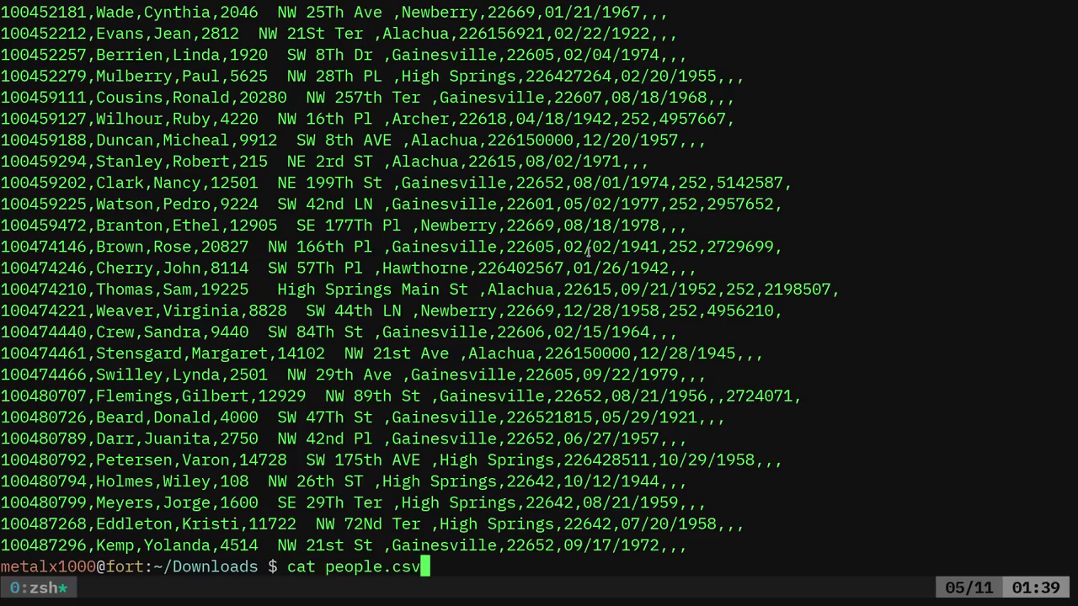
key(ctrl+a)
key(Delete)
key(Delete)
key(Delete)
text(grep )
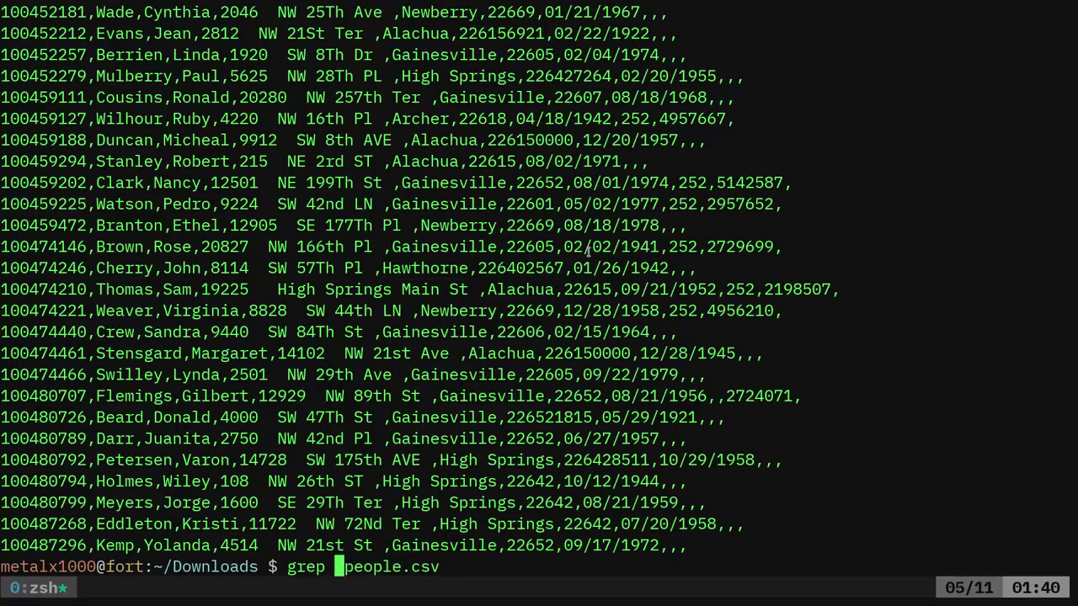
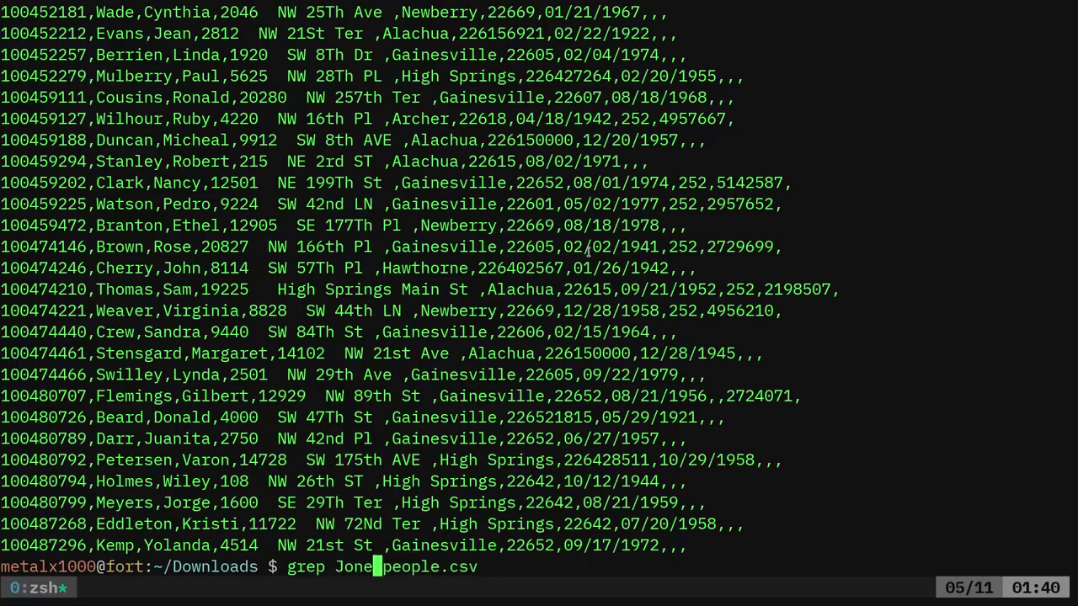
key(Return)
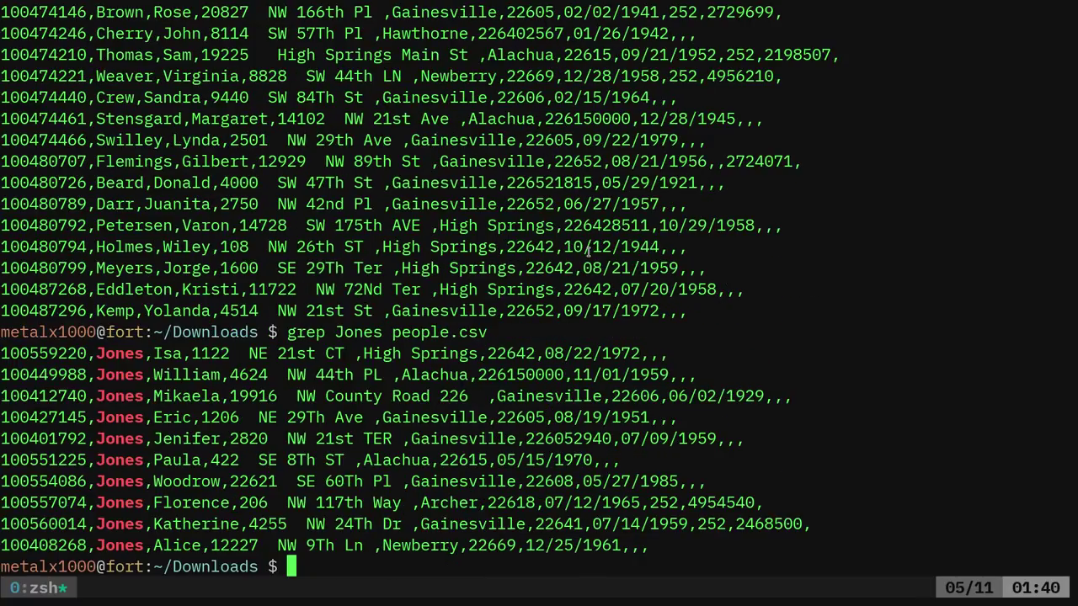
Pipe the surname matches into a second grep for a first name, leaving one record
key(Up)
text(|grep )
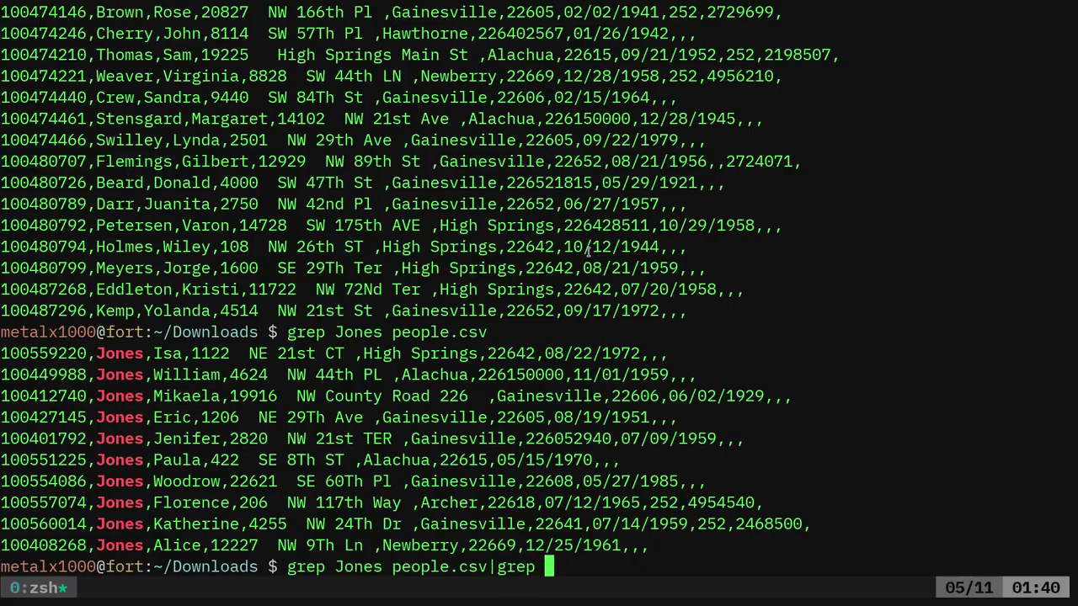
key(Return)
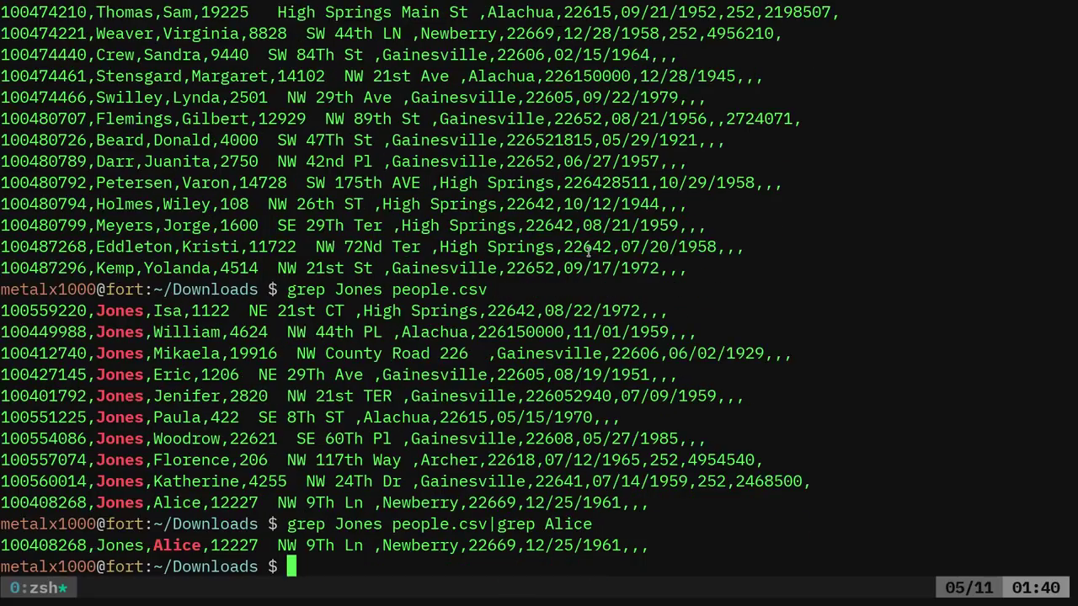
Print only field 4, then fields 4,5,6, of that record with cut -d\,
key(Up)
text(|cut )
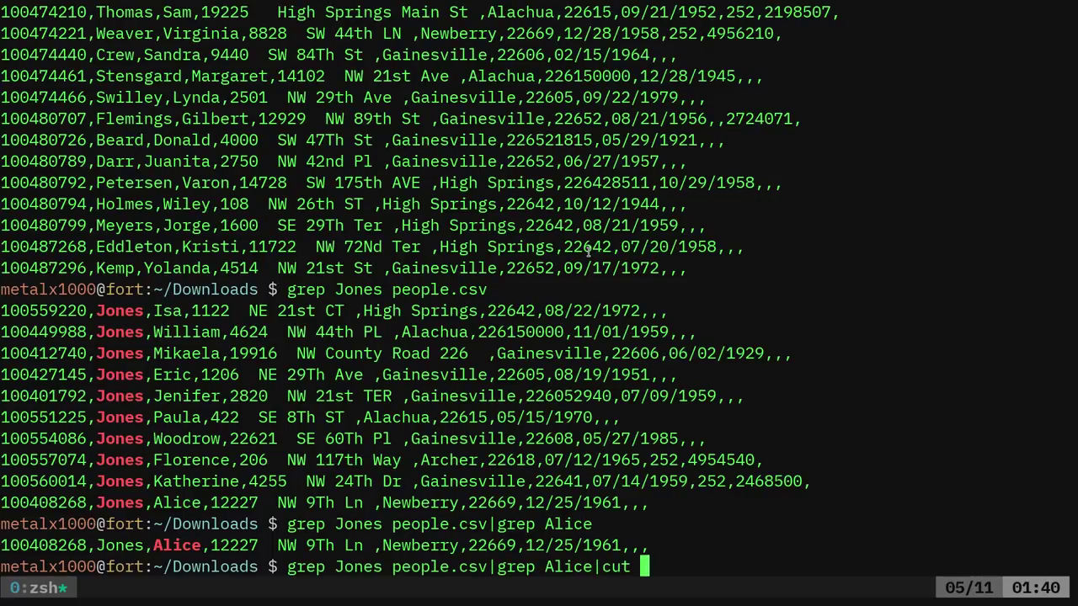
text(-d\, -f)
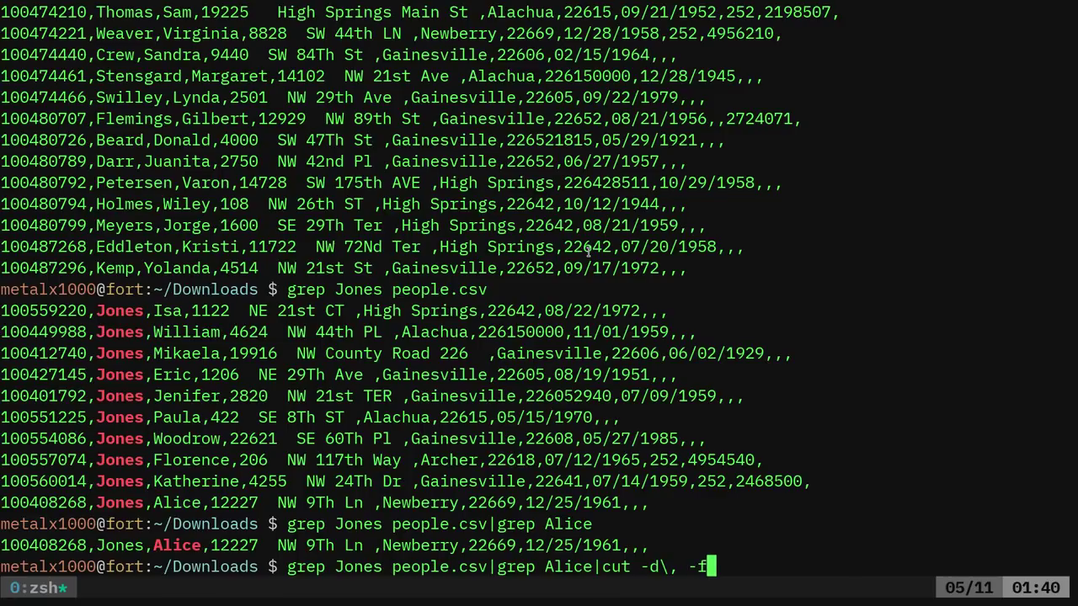
text(4)
key(Return)
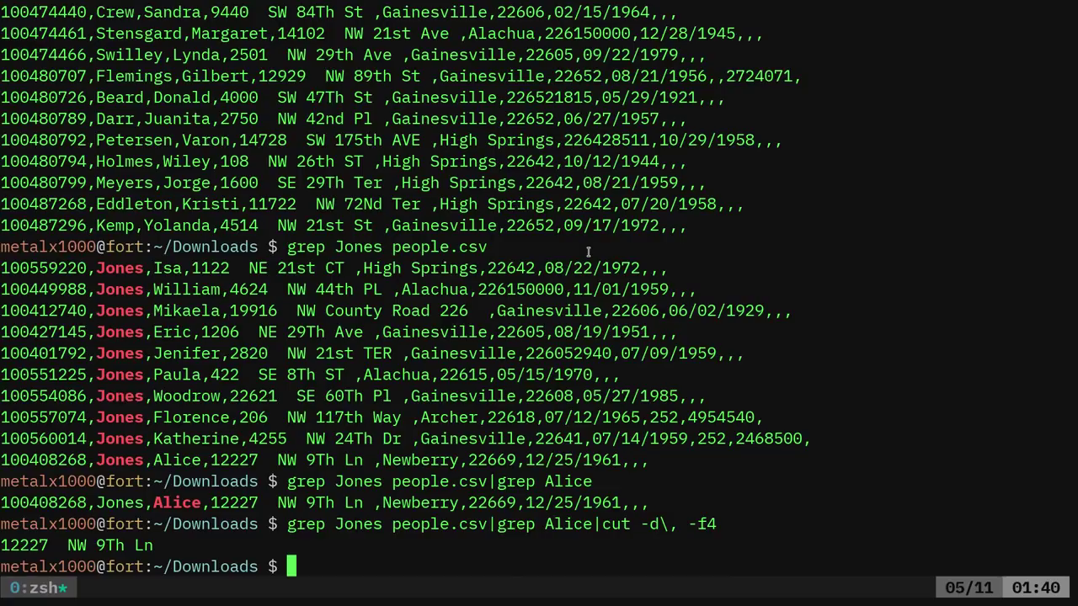
key(Up)
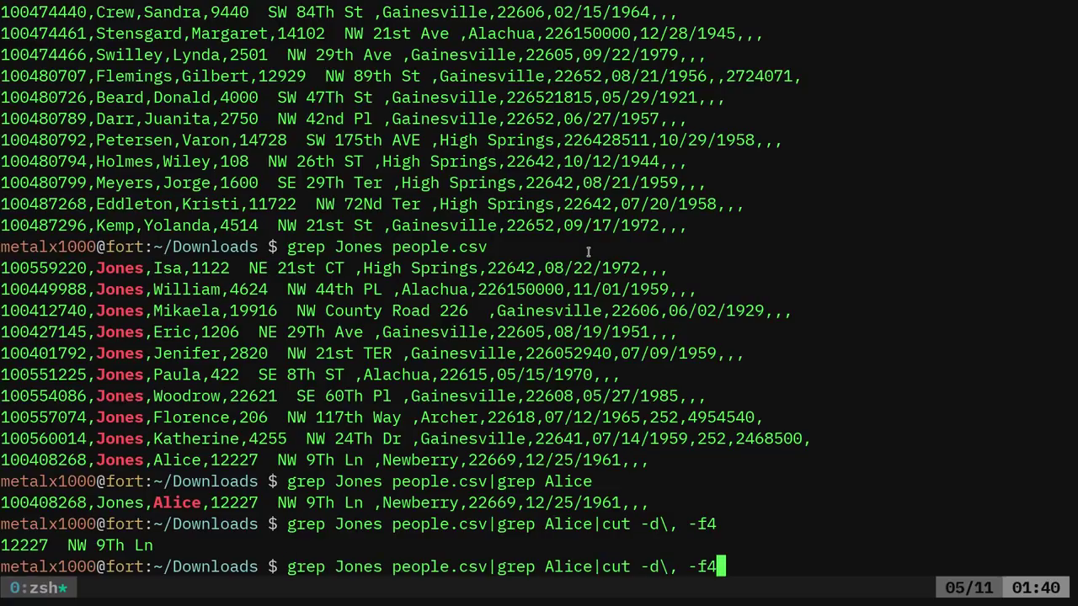
text(,5,6)
key(Return)
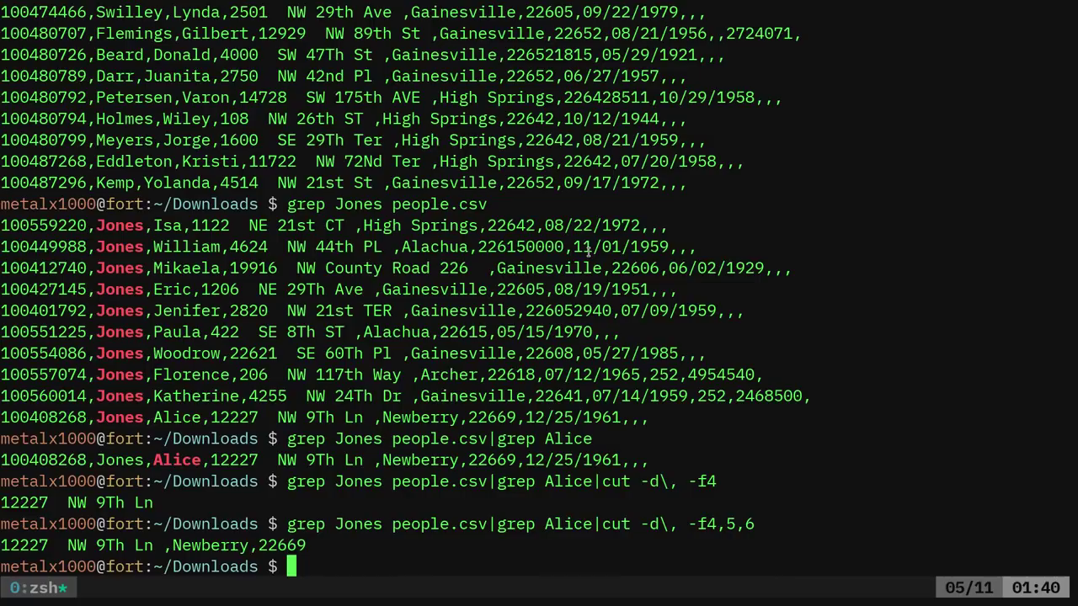
Replace the grep stages with cat people.csv piped into fzf before the cut stage, and run it
key(Up)
key(ctrl+a)
key(Delete)
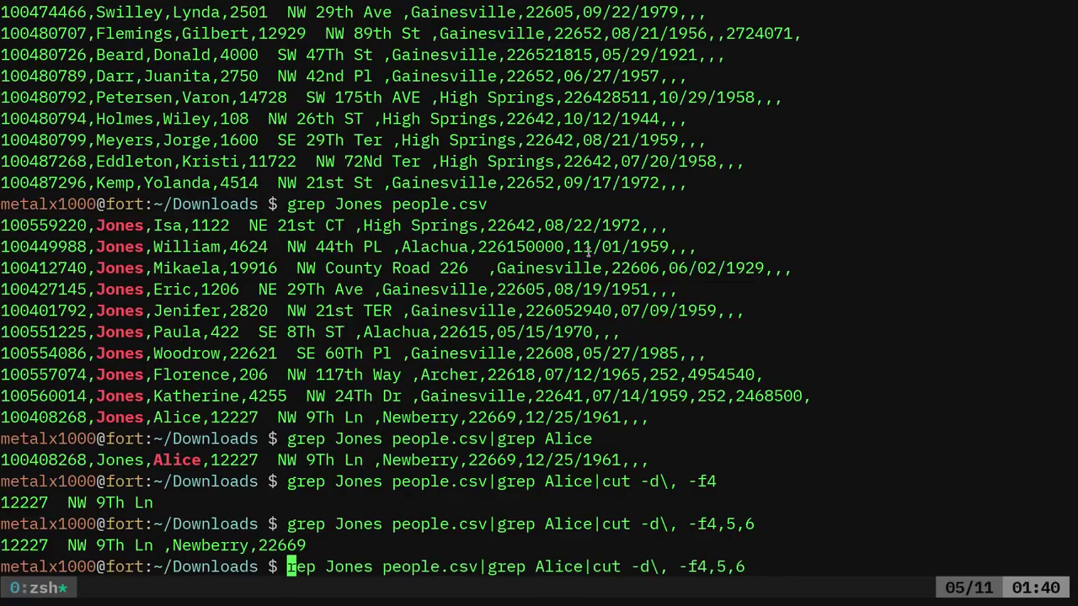
key(Delete)
key(Delete)
key(Delete)
key(Delete)
key(Delete)
key(Delete)
key(Delete)
key(Delete)
key(Delete)
key(Delete)
key(Delete)
key(Delete)
key(Delete)
key(Delete)
key(Delete)
key(Delete)
key(Delete)
key(Delete)
key(Delete)
key(Delete)
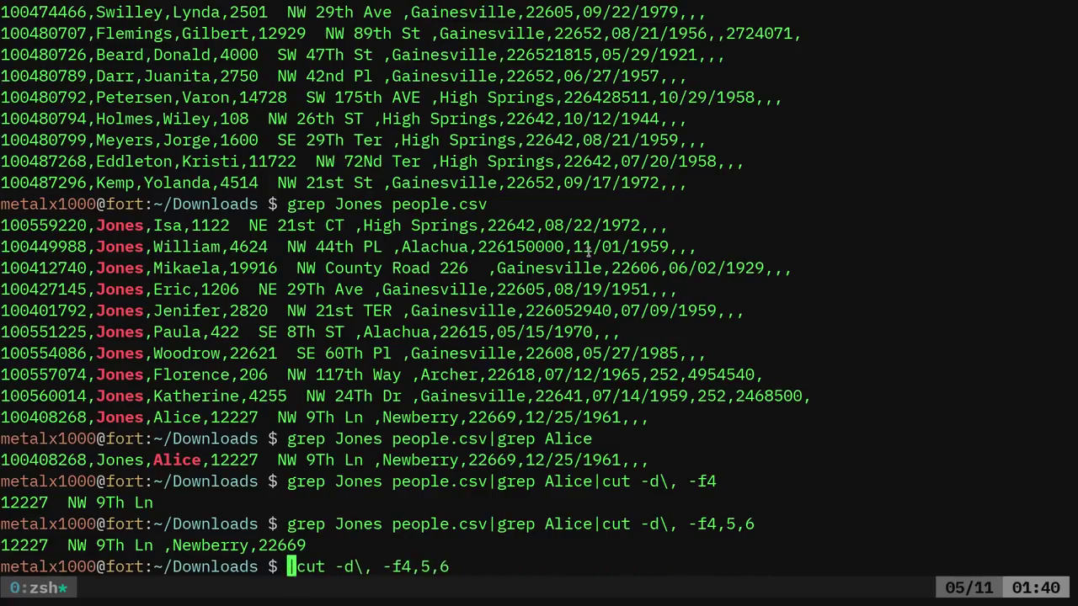
text(cat people.)
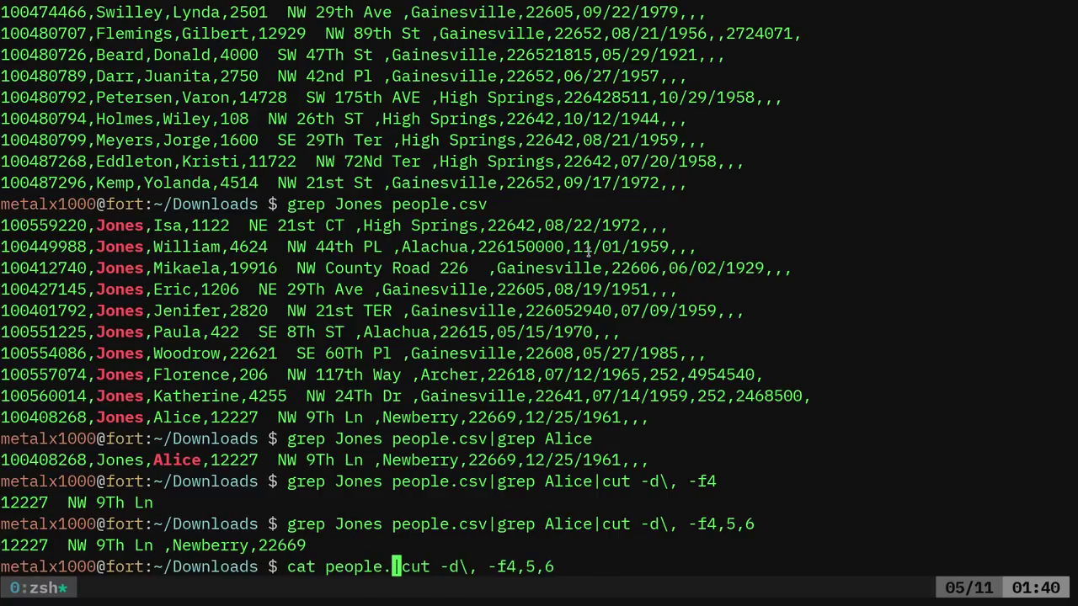
text(csv )
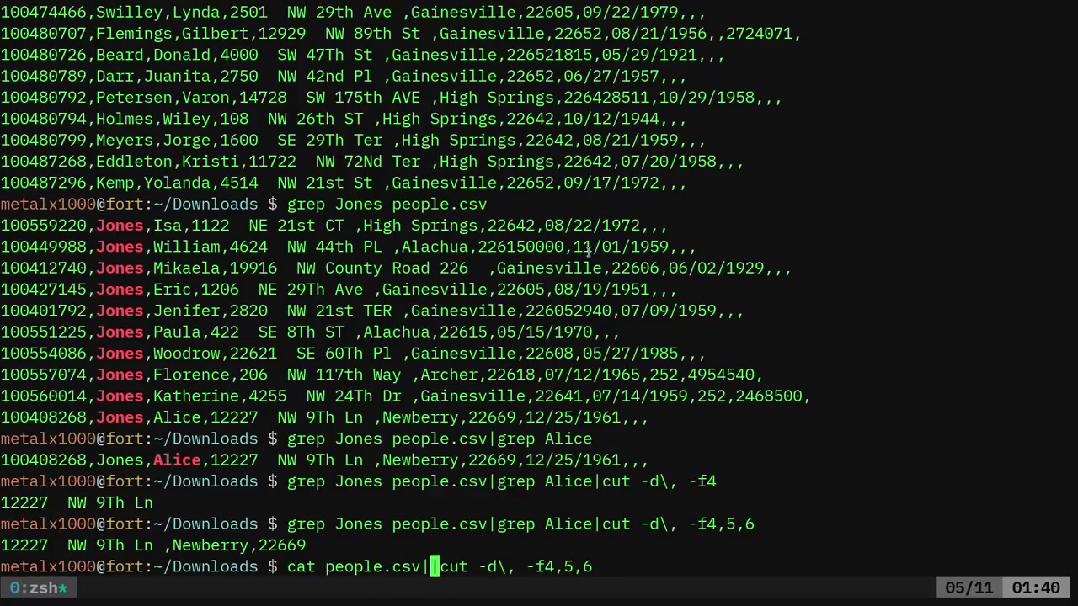
text(fzf)
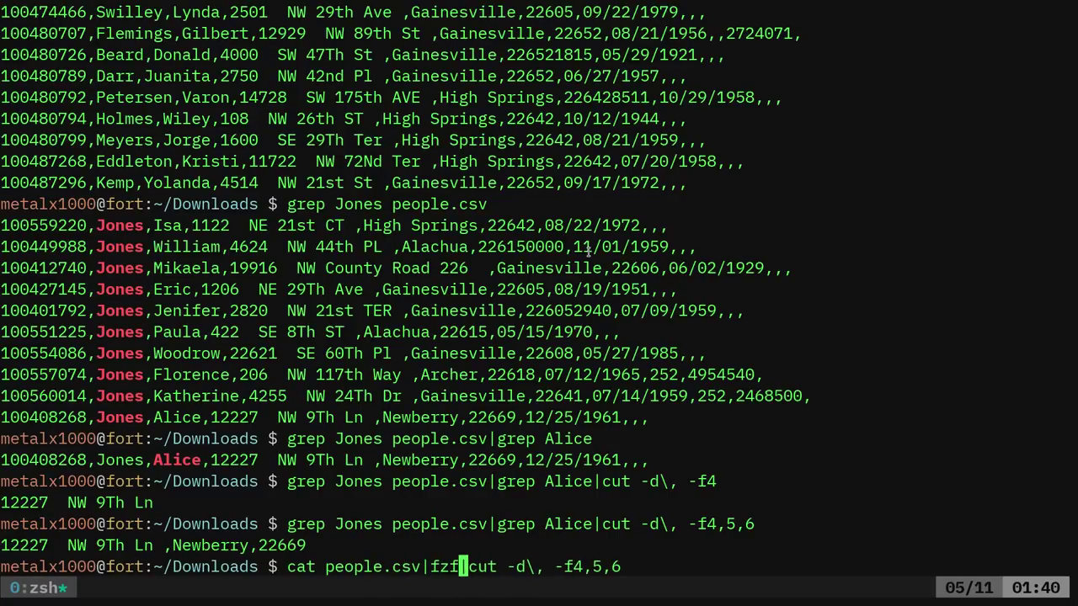
key(Return)
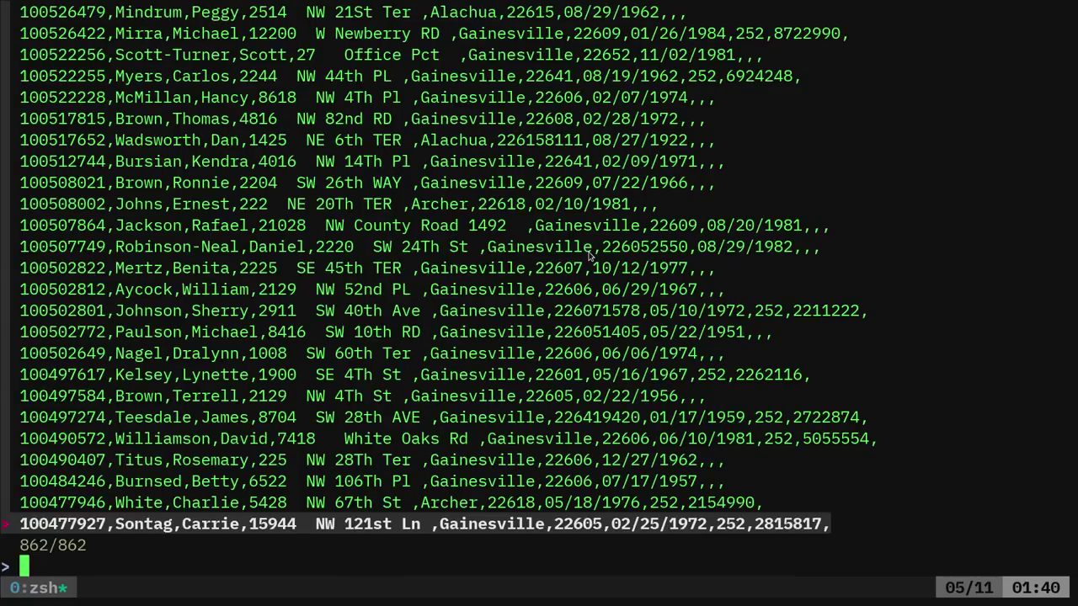
Fuzzy-search a person's name in fzf and accept the match to print its street, city and ZIP
text(johns)
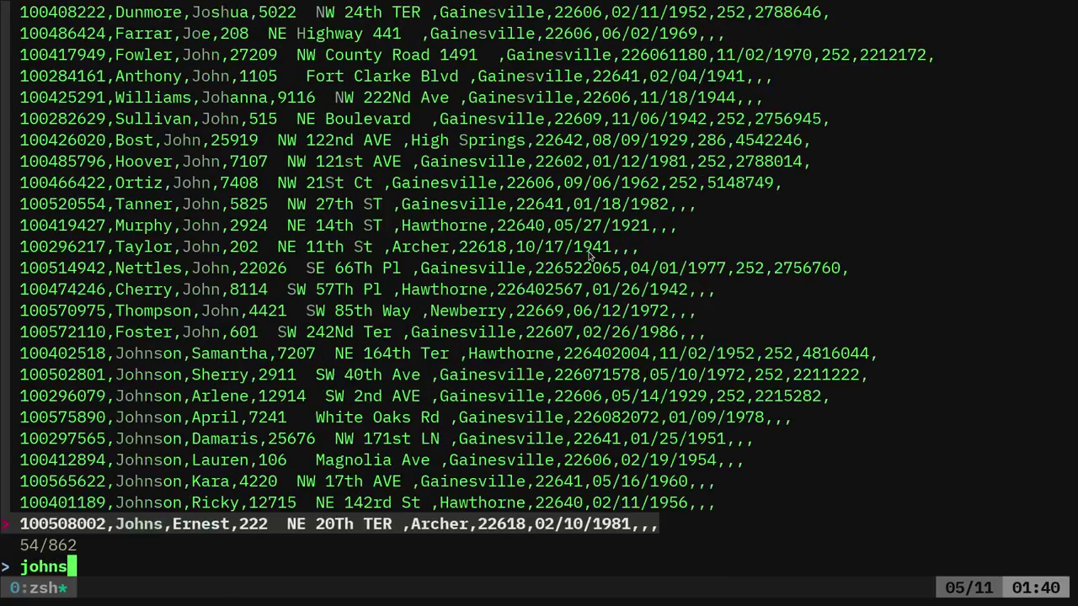
text(apt)
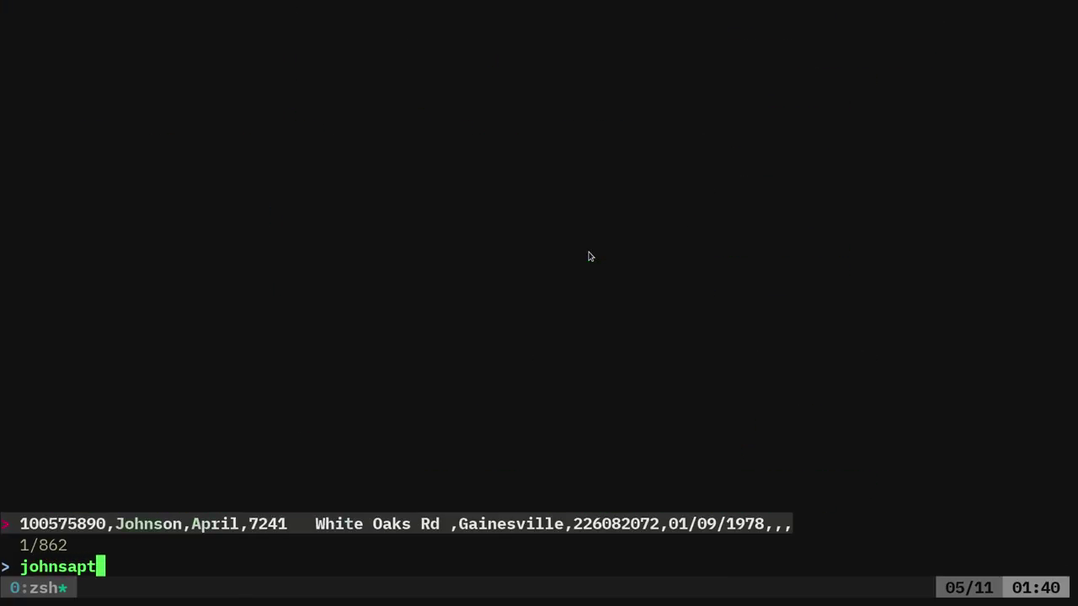
key(BackSpace)
key(Return)
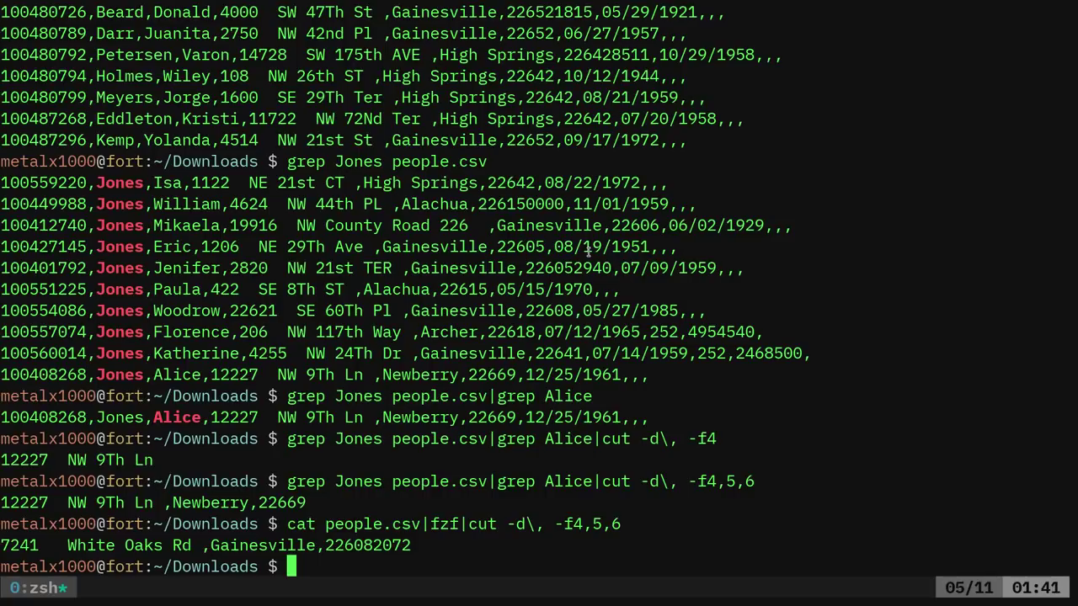
Clear the screen, delete the old people.csv and list the remaining files
key(ctrl+l)
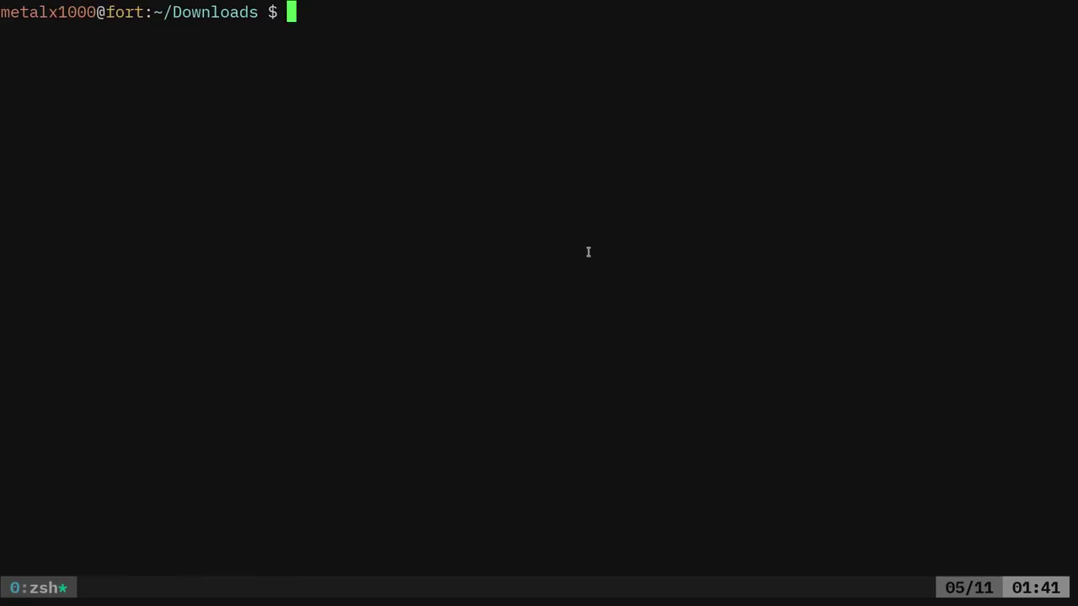
text(rm)
key(BackSpace)
text(p)
key(Tab)
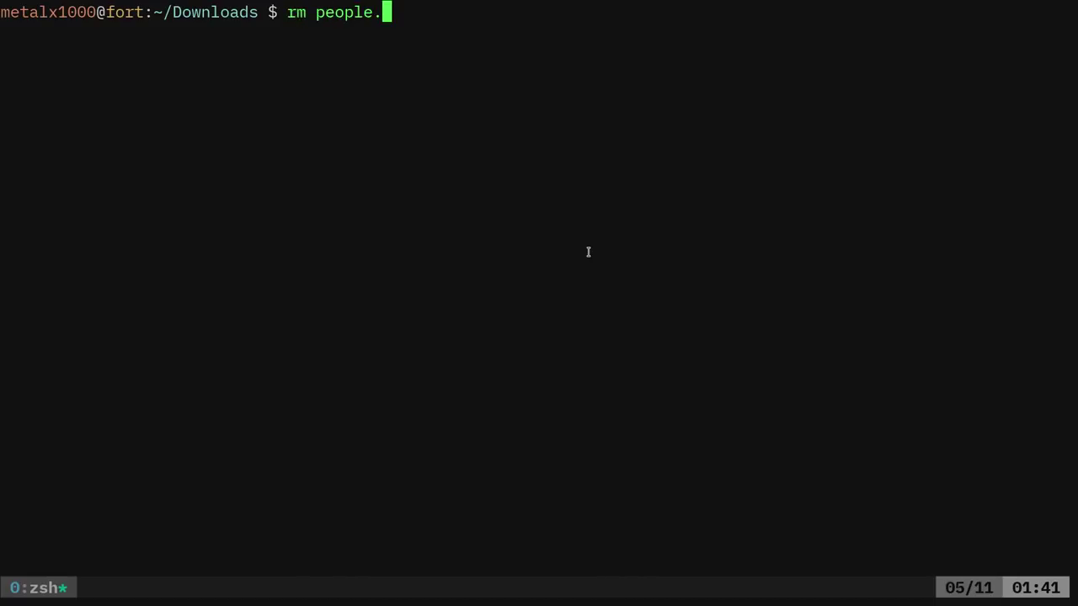
text(csv)
key(Return)
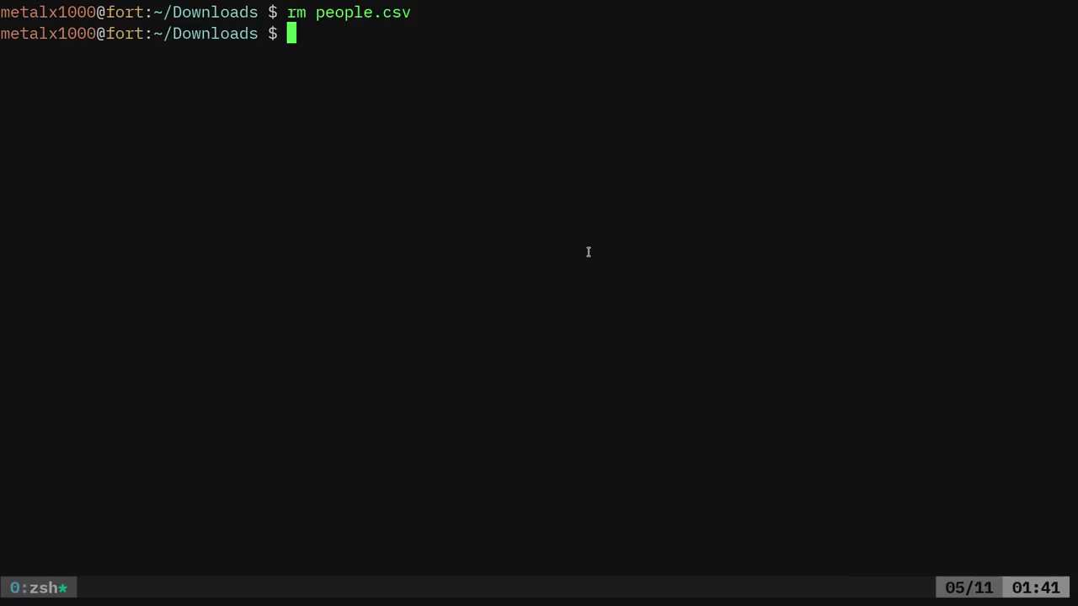
text(ls)
key(Return)
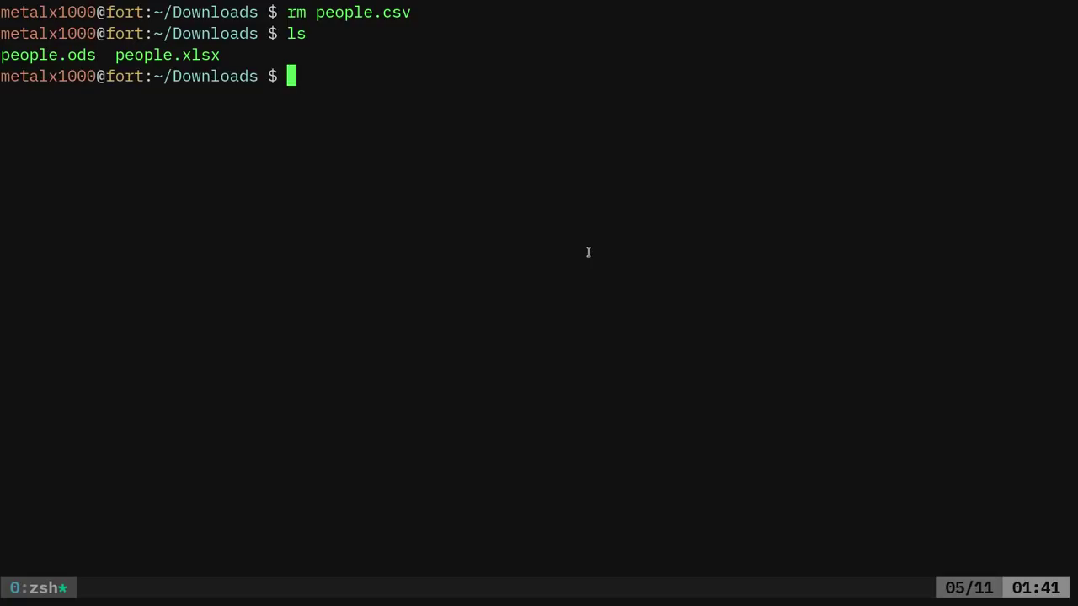
Regenerate people.csv from people.ods with libreoffice --headless --convert-to csv and confirm it is listed
text(libreoffice )
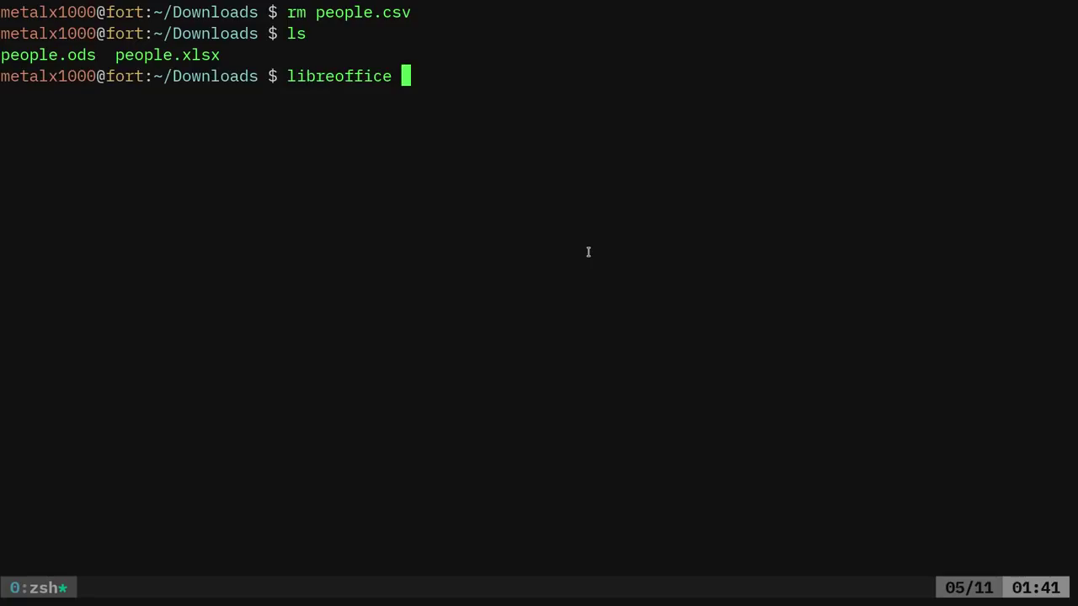
text(--headle)
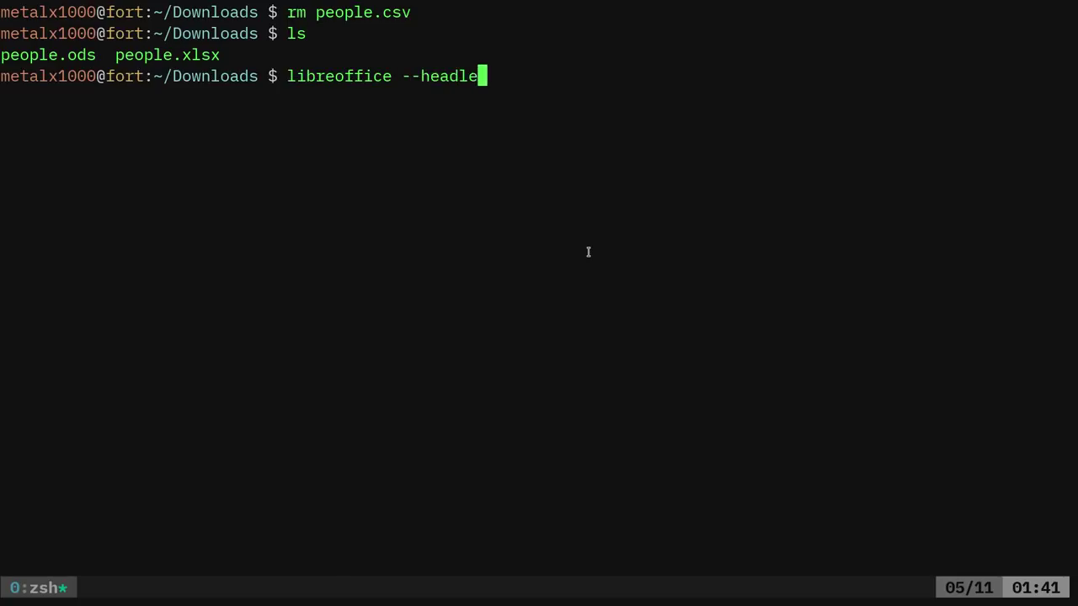
text(ss --convert-to )
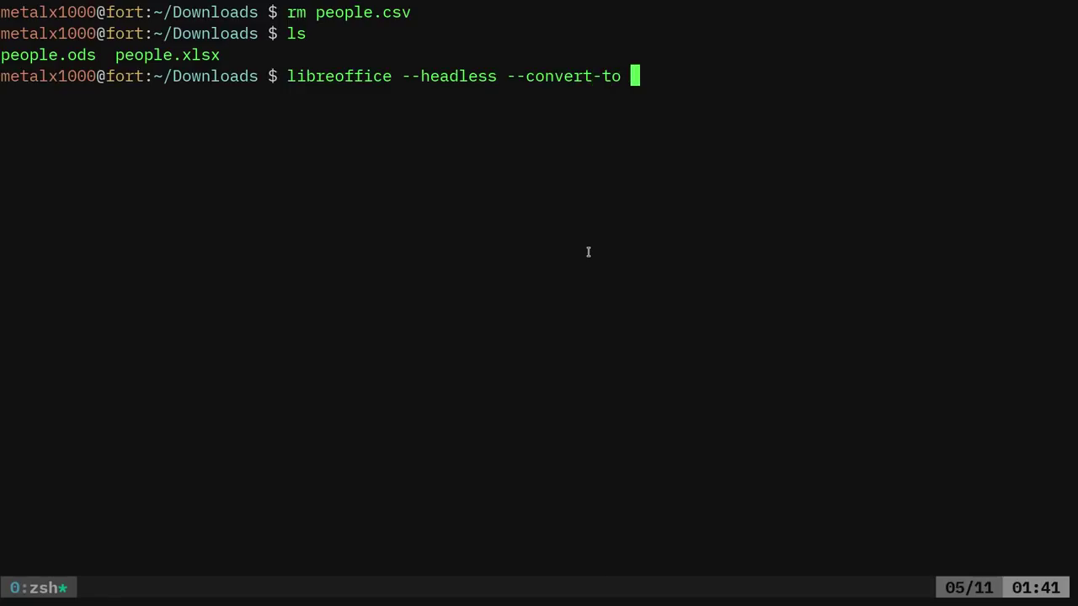
text(csv people.)
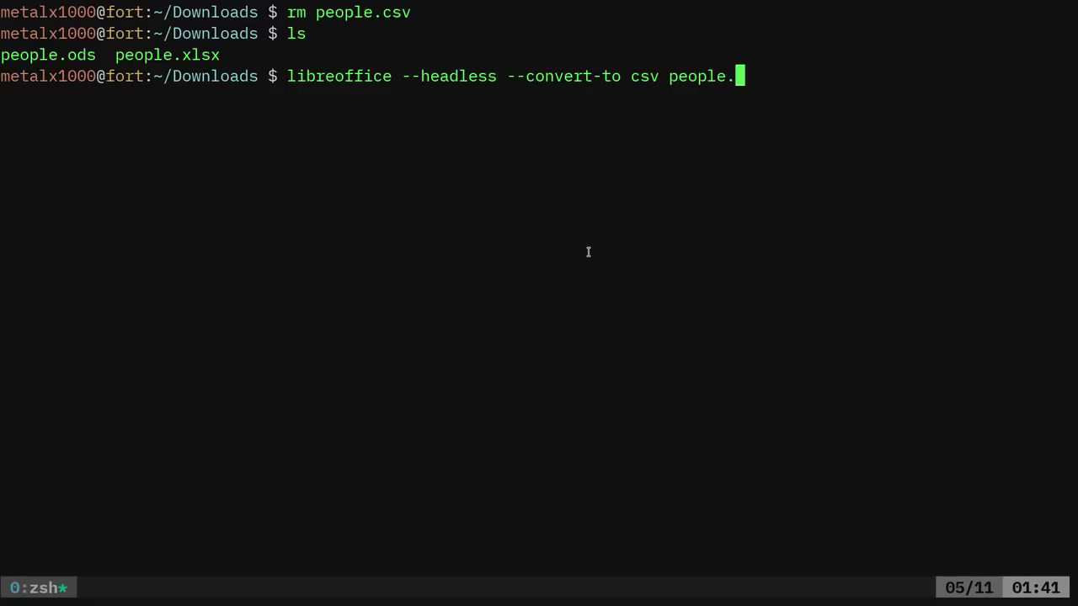
text(o)
key(Tab)
key(Return)
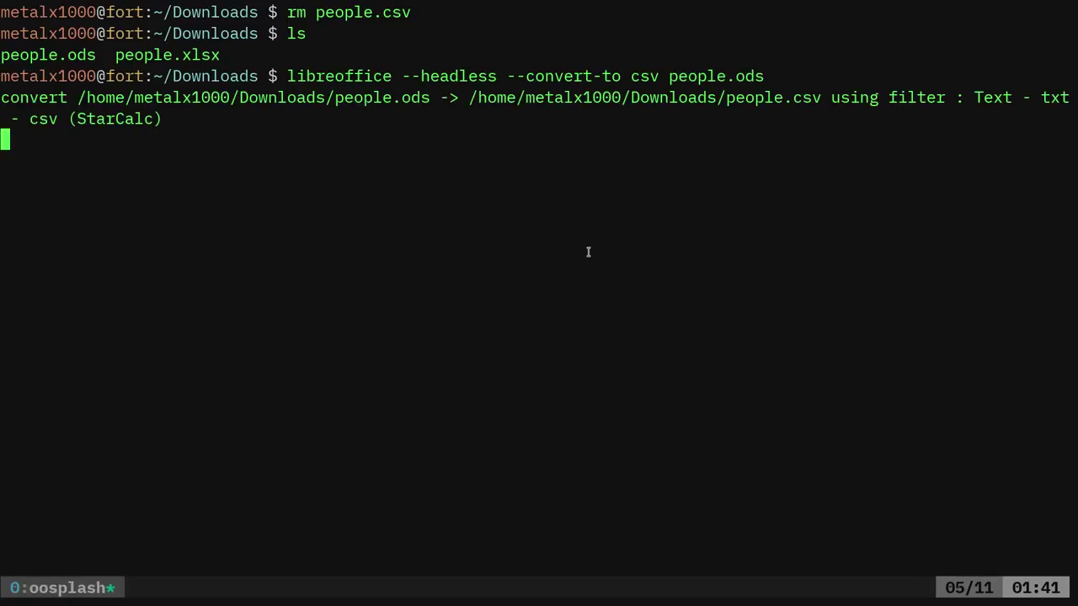
text(ls)
key(Return)
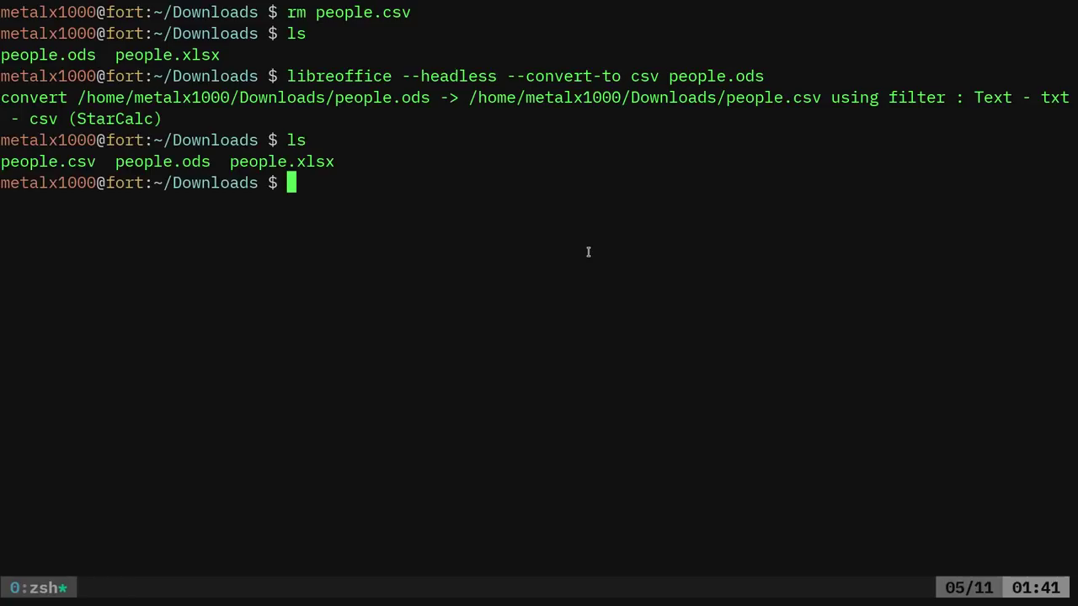
Print the regenerated people.csv and rerun the cat people.csv|fzf|cut -d\, -f4,5,6 pipeline
text(cat peo)
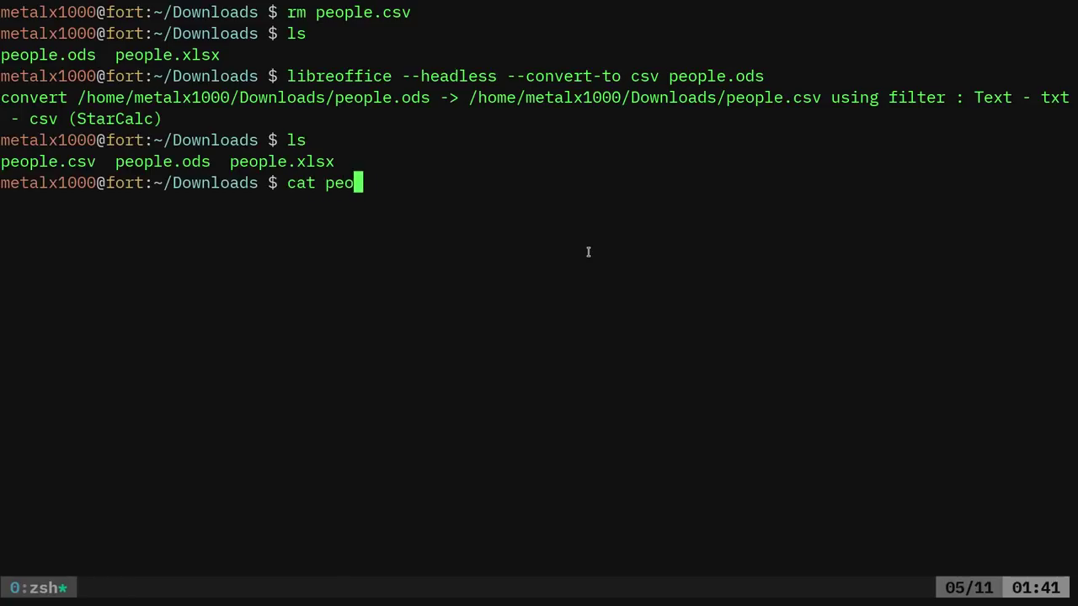
text(ple.csv)
key(Return)
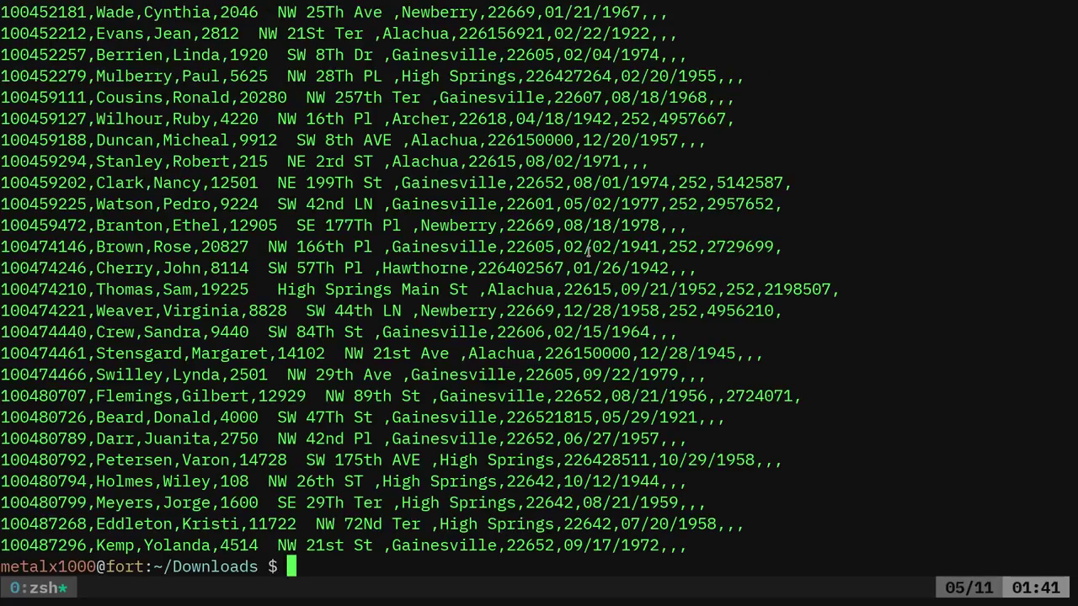
key(Up)
key(Up)
key(Up)
key(Down)
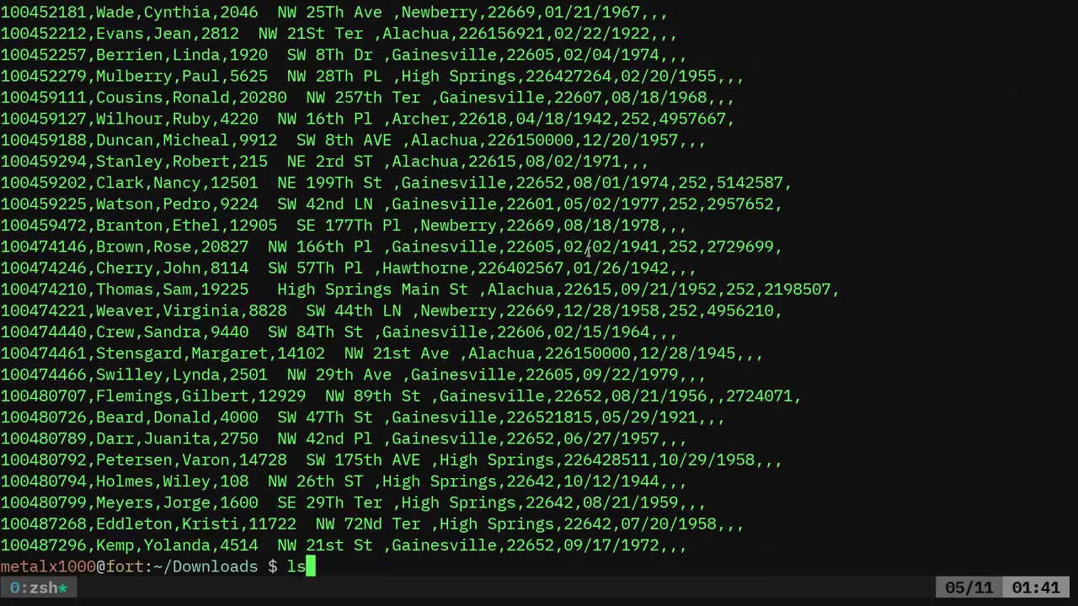
key(Down)
key(Up)
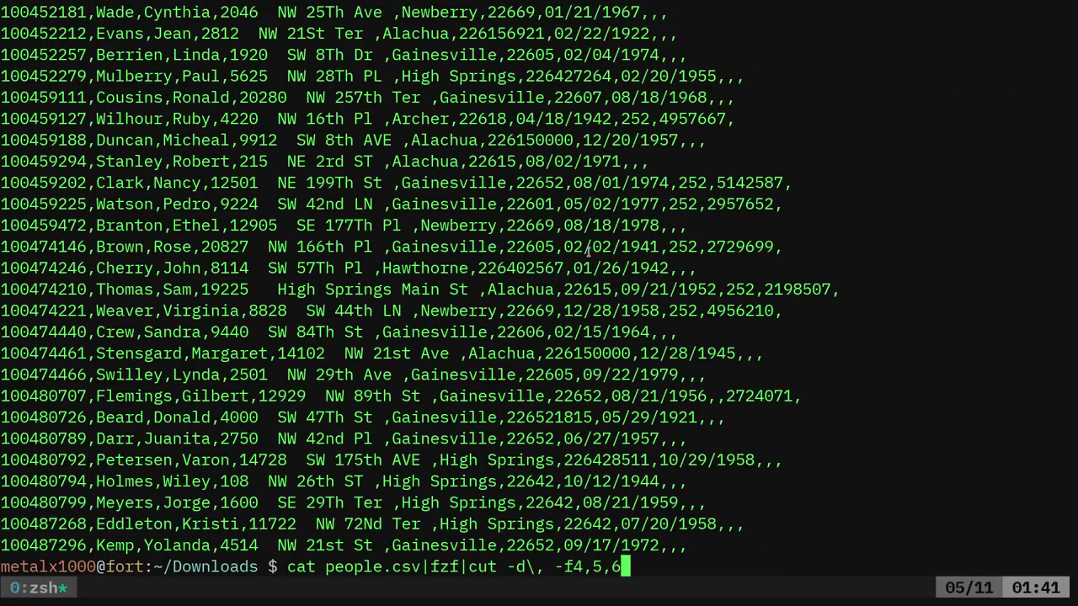
key(Return)
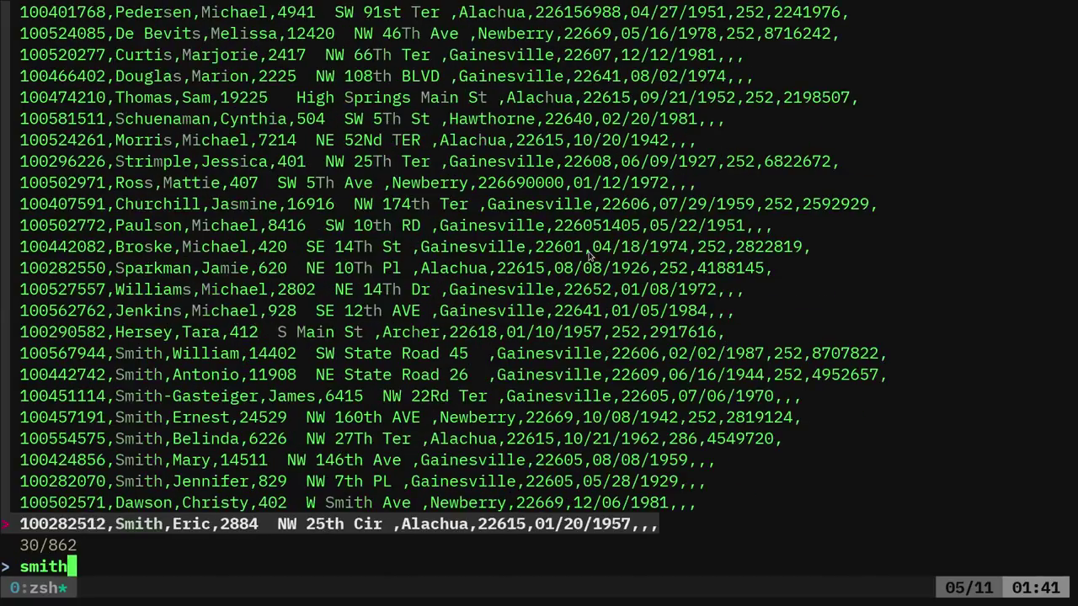
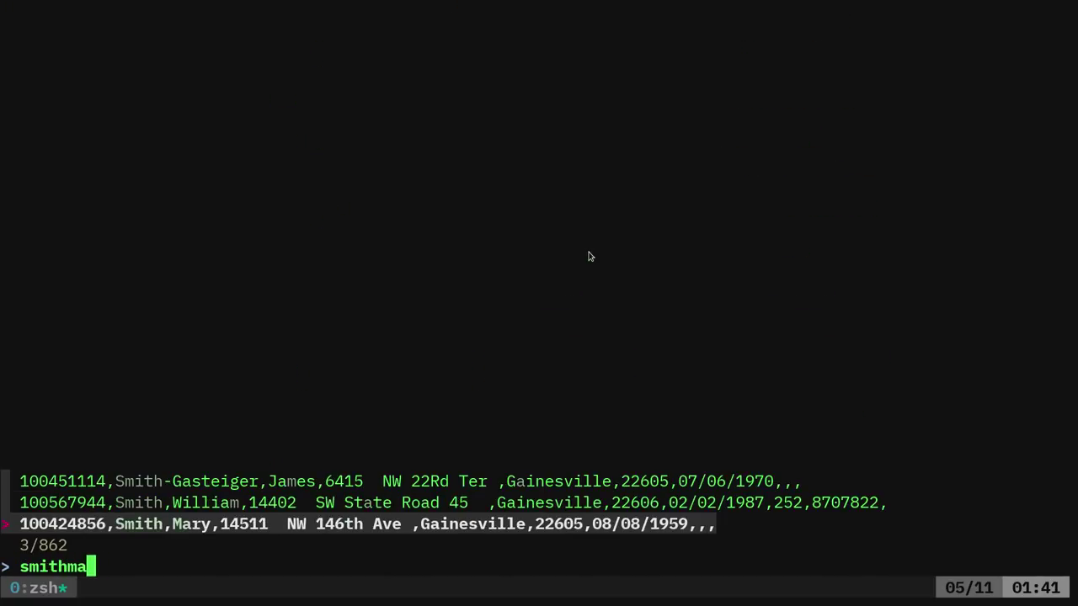
Fuzzy-search a person's name in fzf to print that row's street, city and ZIP
key(Return)
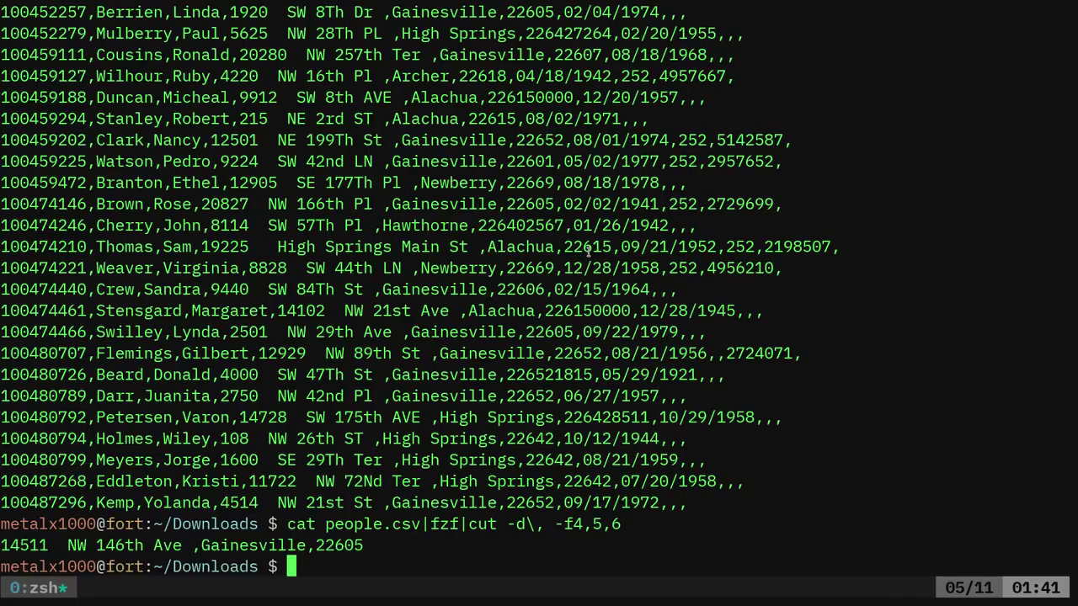
key(ctrl+l)
Define alias 2csv="libreoffice --headless --convert-to csv" by editing the recalled convert command
key(Up)
key(Up)
key(Up)
key(Up)
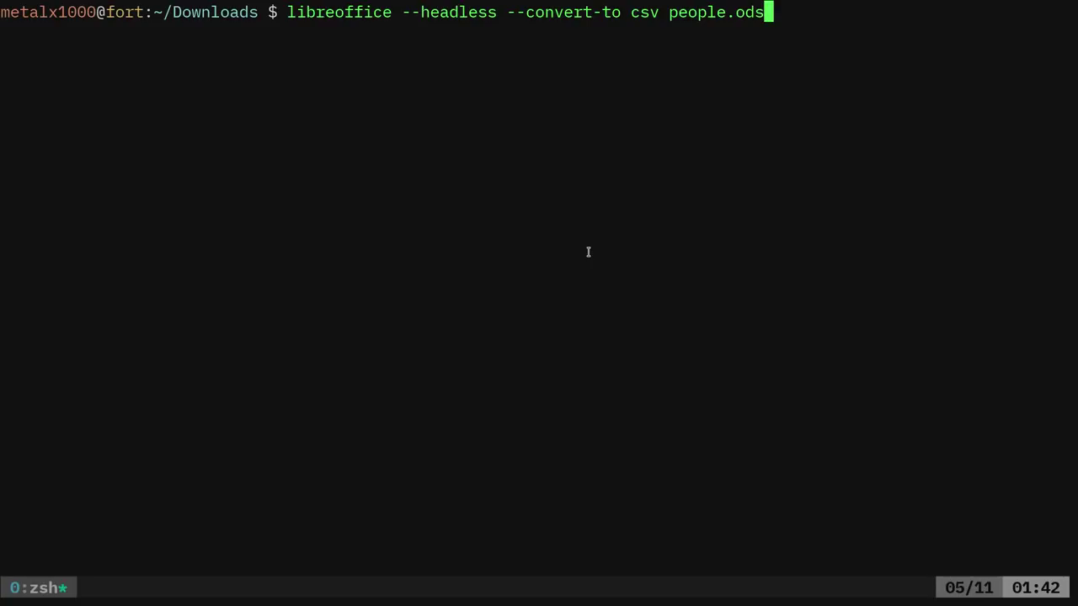
key(BackSpace)
key(BackSpace)
key(BackSpace)
key(BackSpace)
key(BackSpace)
key(BackSpace)
key(BackSpace)
key(BackSpace)
key(BackSpace)
key(BackSpace)
key(BackSpace)
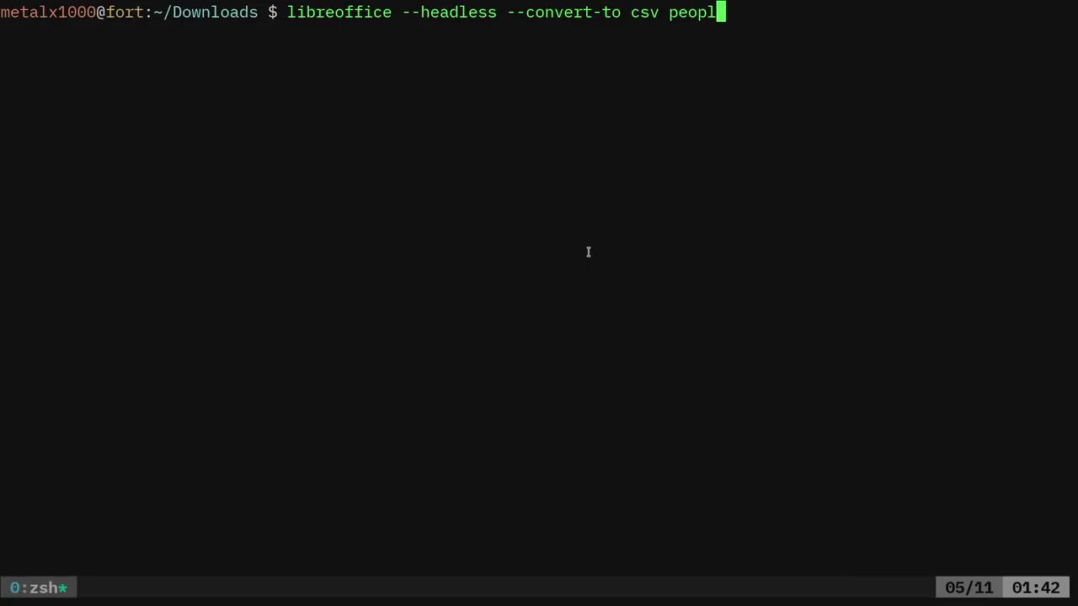
text(")
key(ctrl+a)
text(")
key(Left)
text(alias)
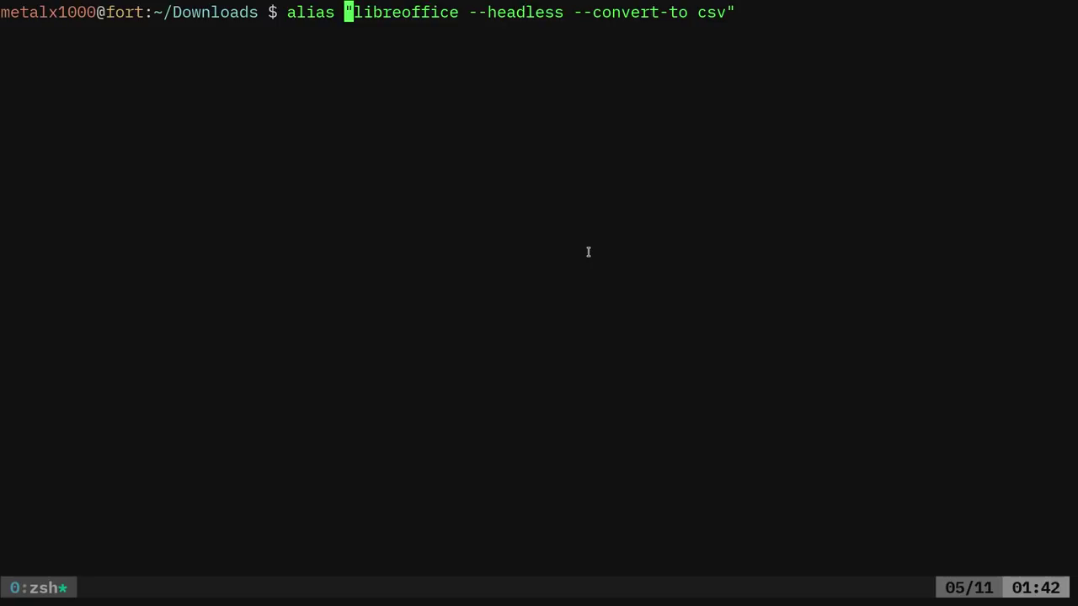
text( 2csv)
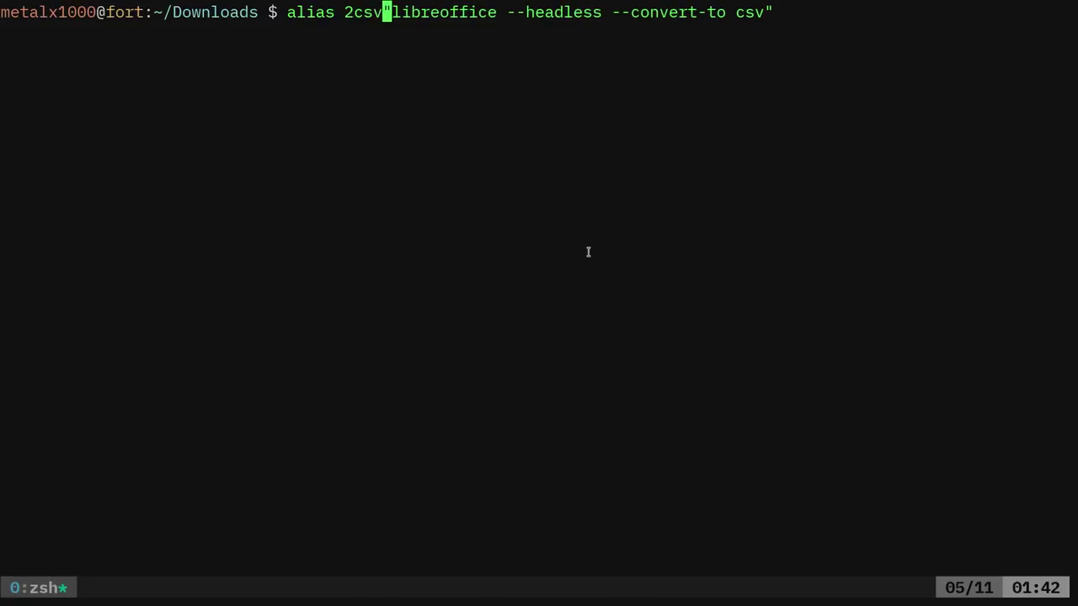
text(=)
key(Return)
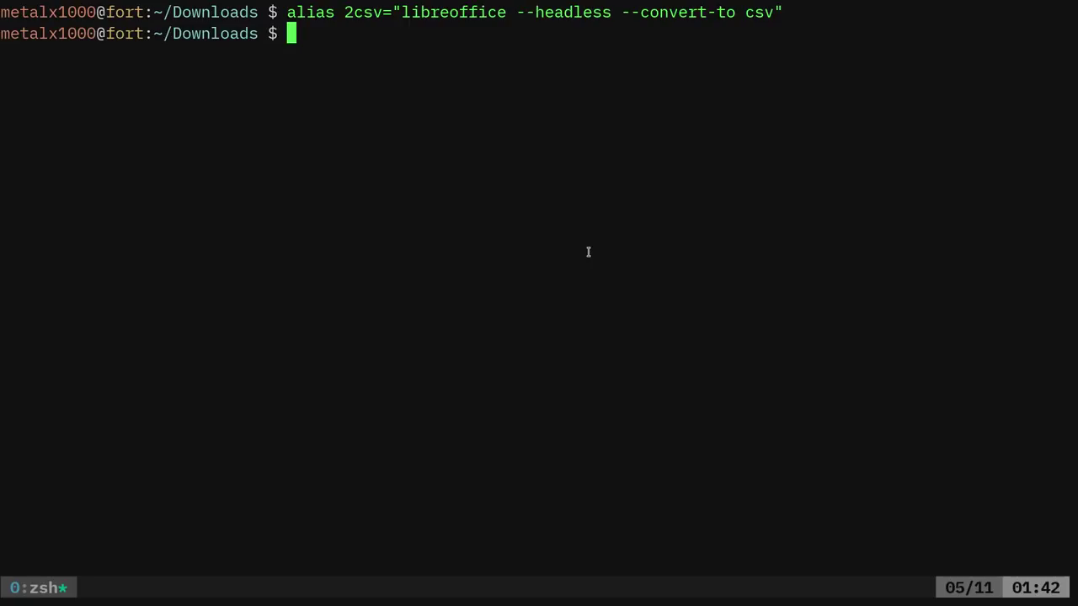
Try the 2csv alias without a file, then delete the old people.csv
text(2csv)
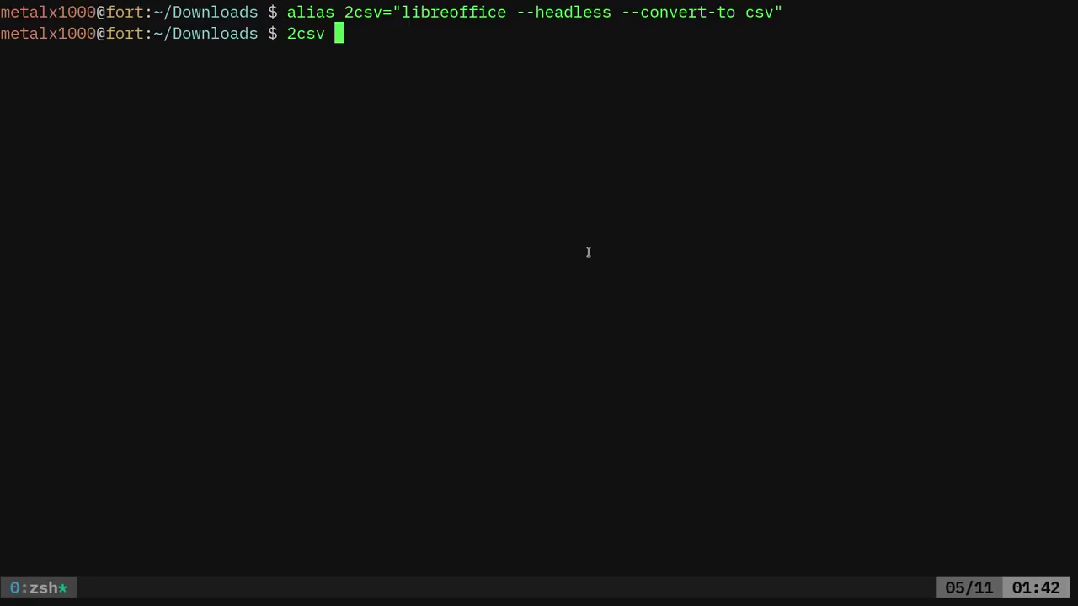
key(Return)
text(rm people.)
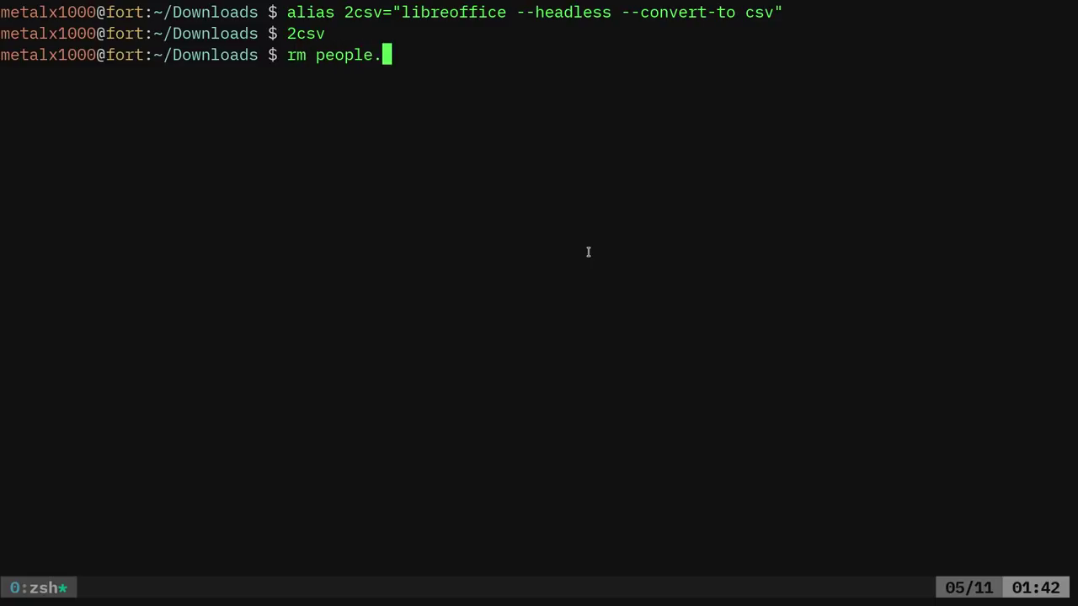
text(csv)
key(Return)
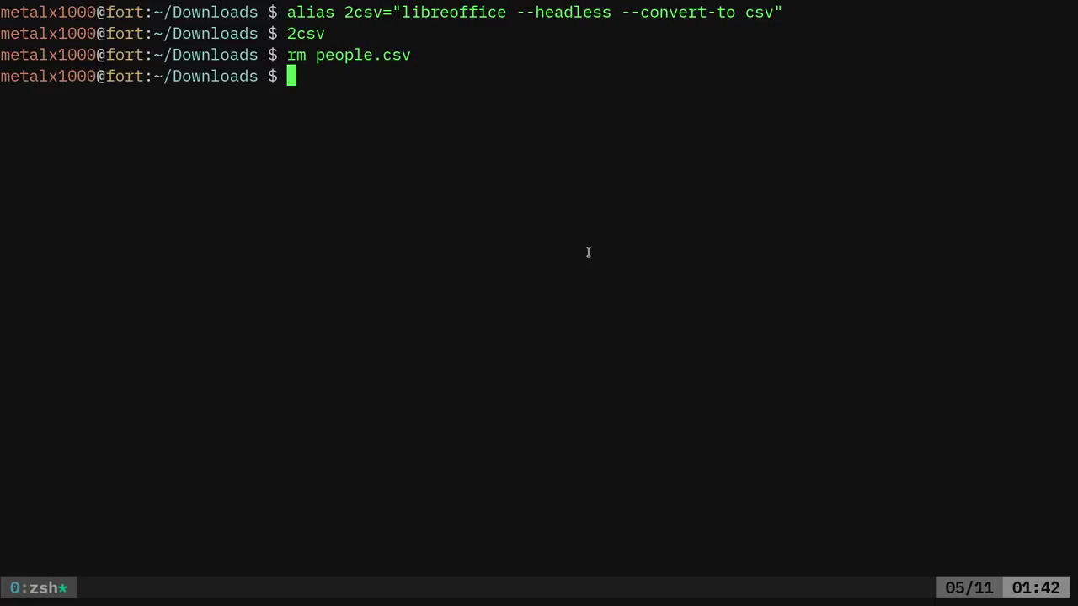
Convert people.xlsx to people.csv with 2csv and print the regenerated file
text(2csv p)
key(Tab)
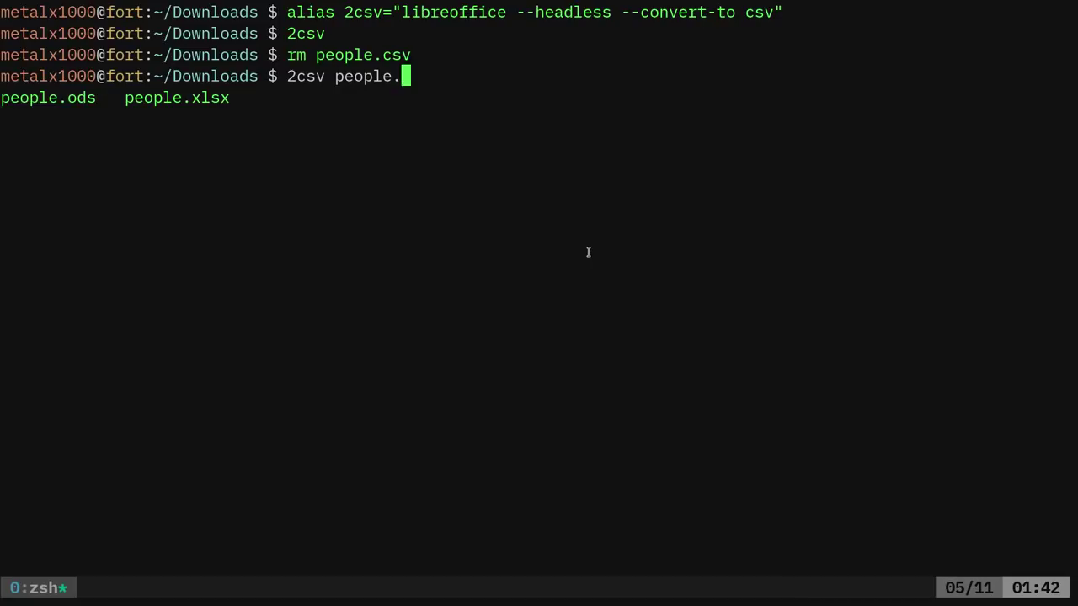
key(Tab)
key(Tab)
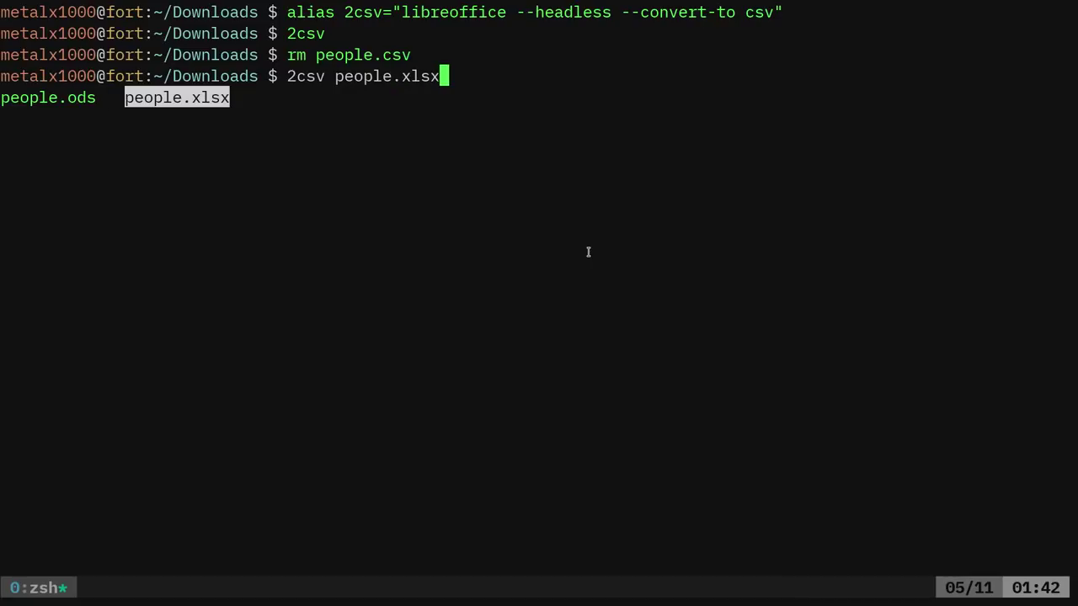
key(Return)
key(Return)
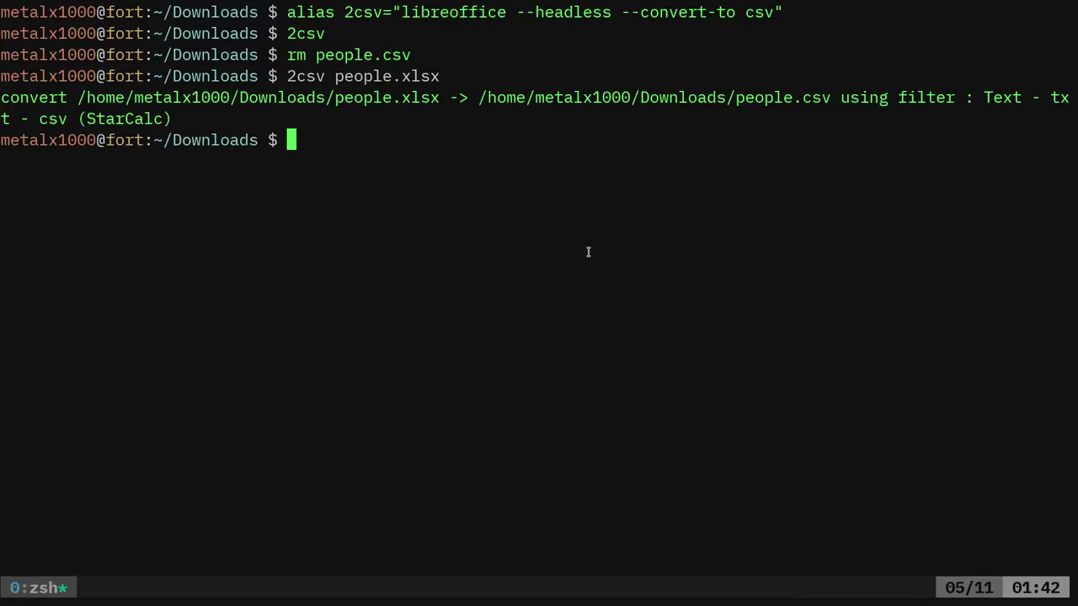
text(cat people.csv)
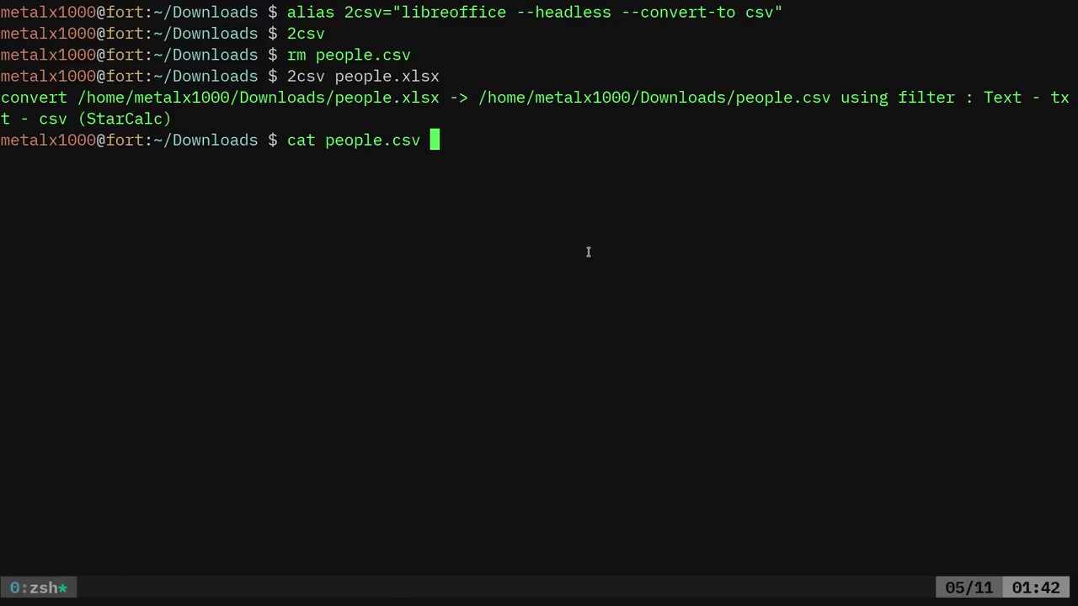
key(Return)
Rerun the headless people.ods conversion from history and bring back 2csv people.xlsx at the prompt
key(ctrl+l)
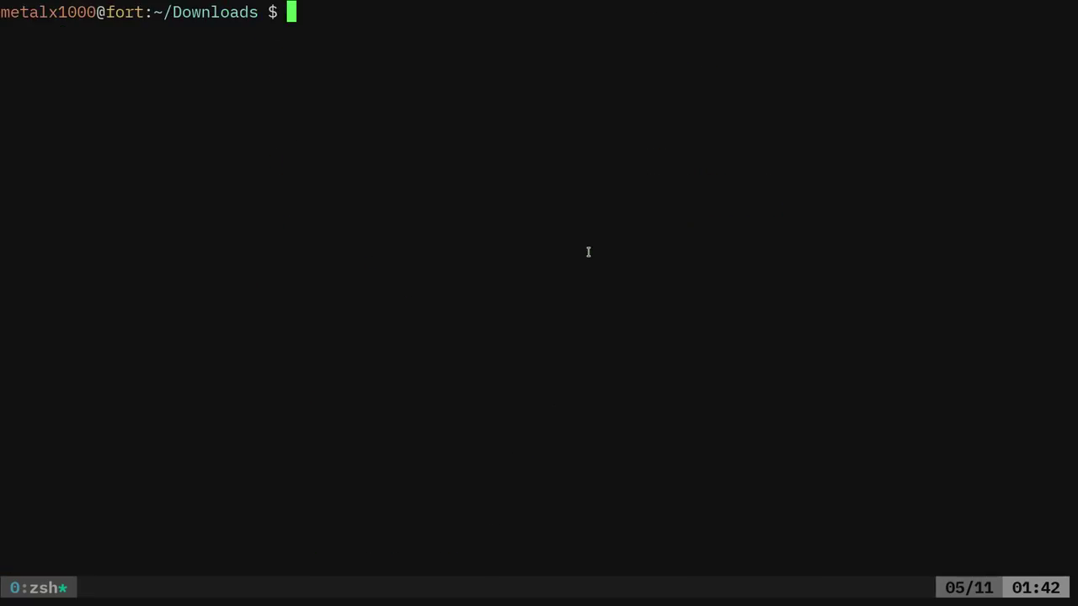
key(Up)
key(Up)
key(Up)
key(Up)
key(Up)
key(Up)
key(Up)
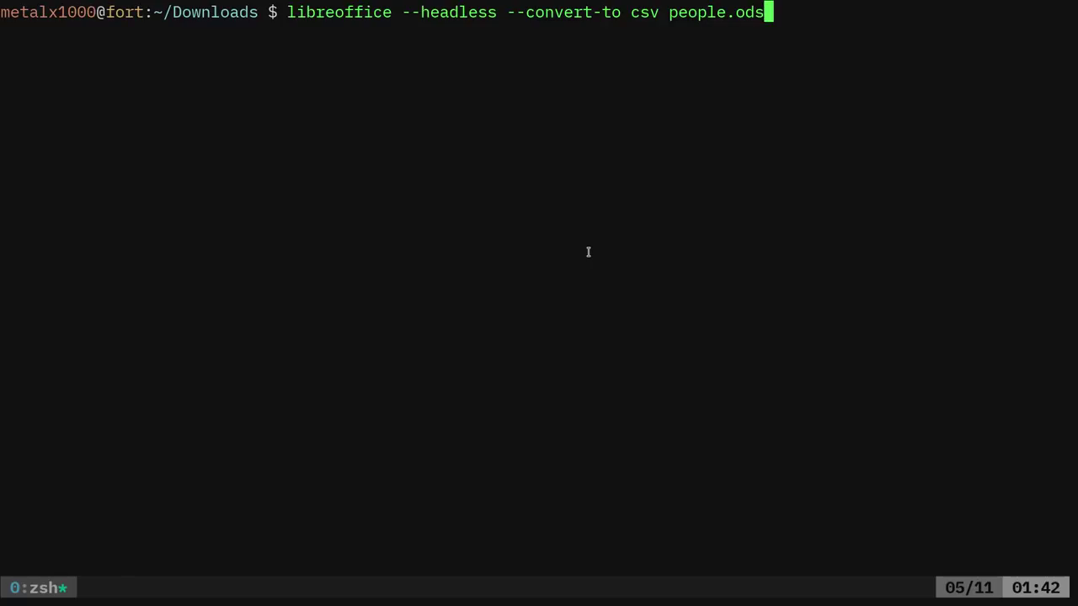
key(Return)
key(Up)
key(Up)
key(Up)
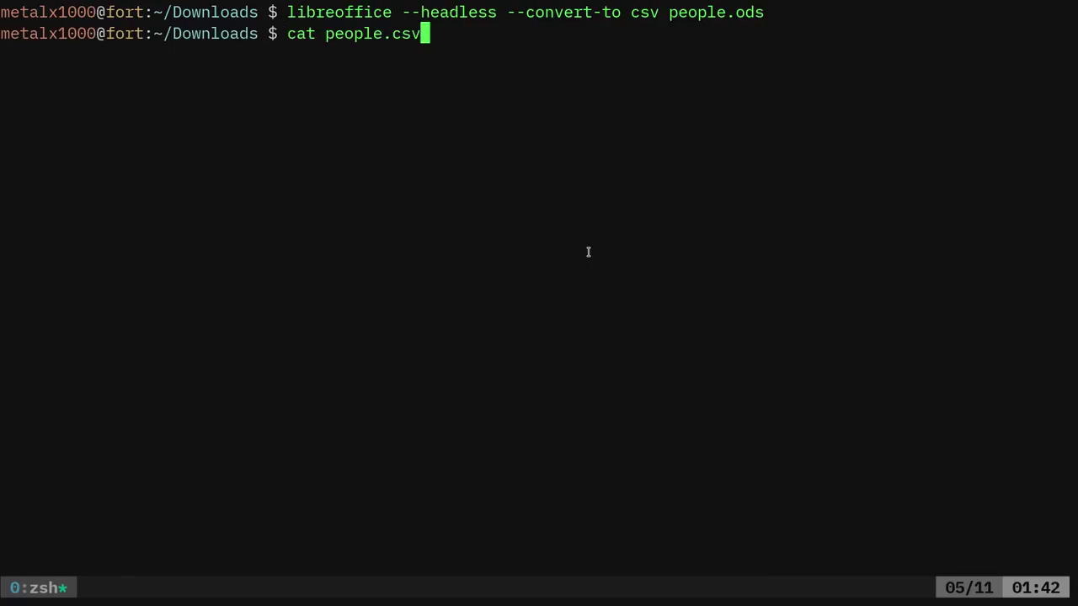
key(Up)
key(Up)
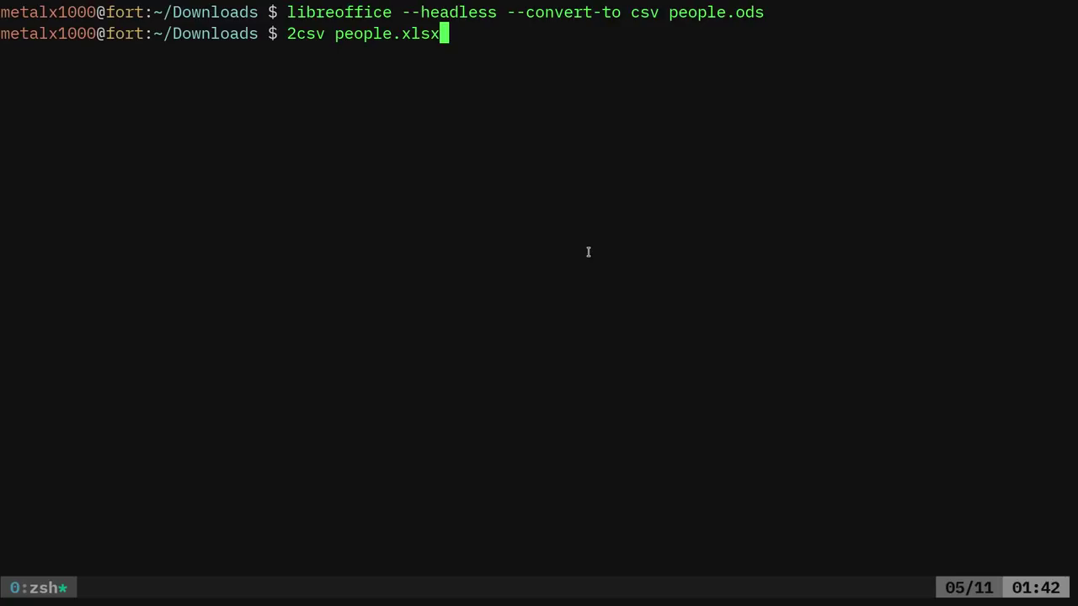
key(ctrl+l)
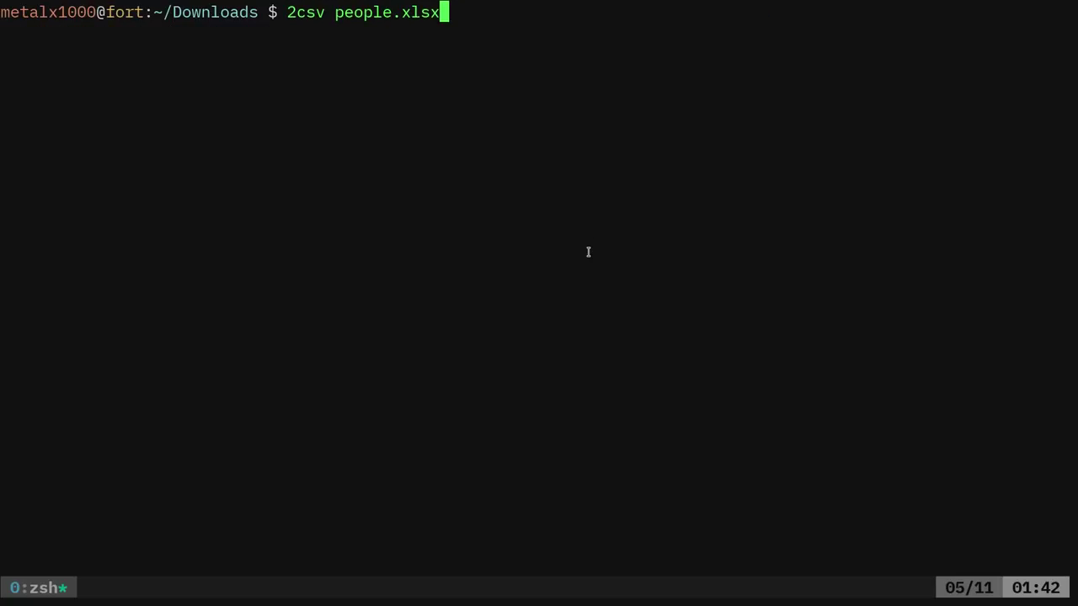